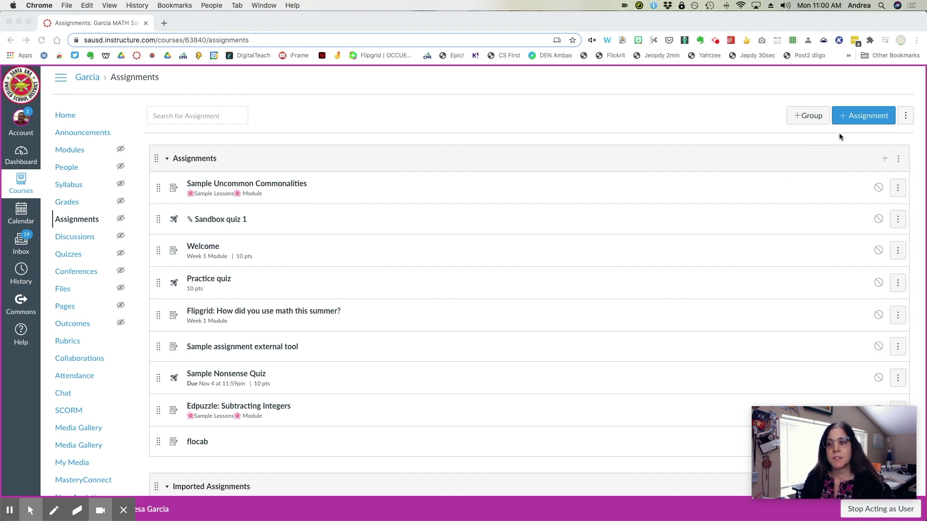
- Create a new assignment and name it 'Flocabulary Practice'
click(859, 116)
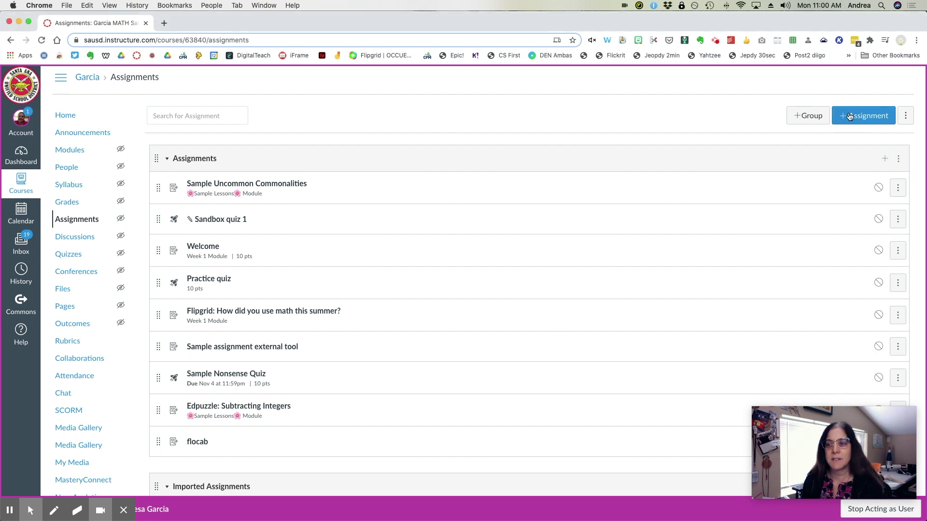
click(847, 117)
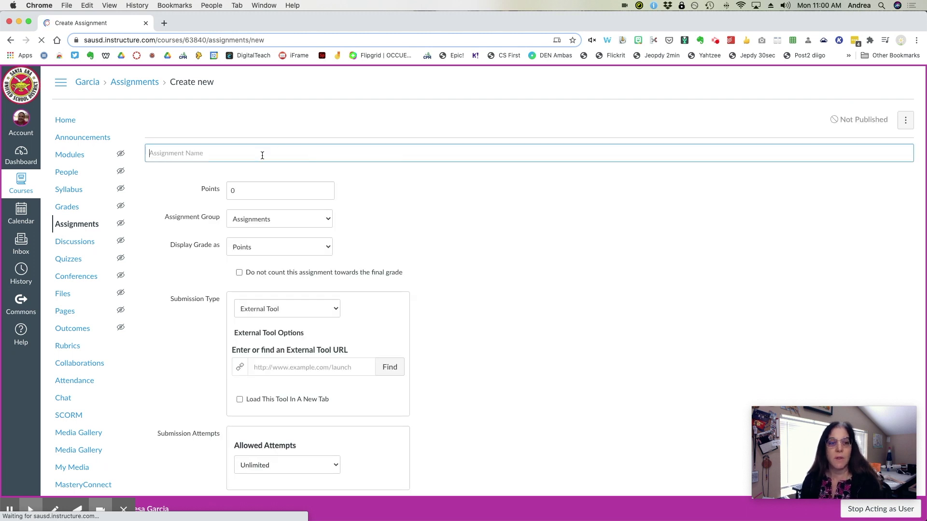
click(262, 155)
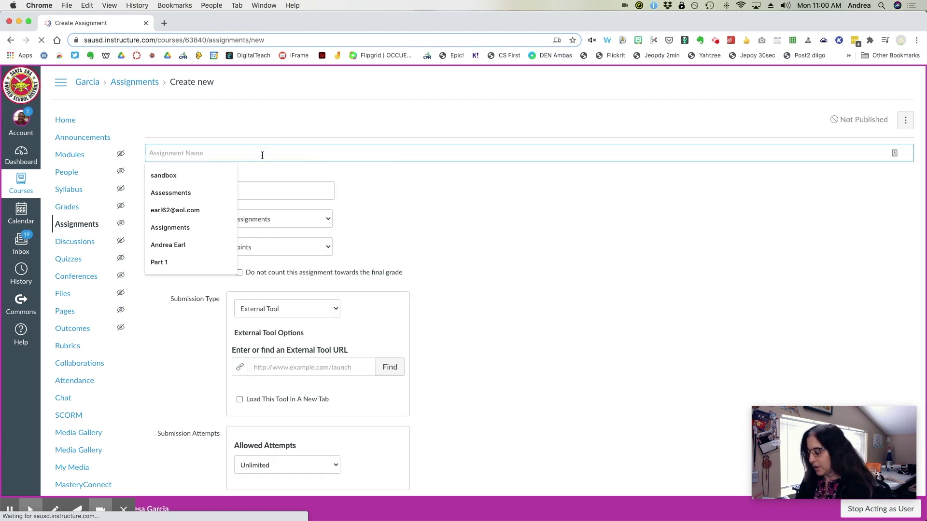
text(Flocabulary Practice)
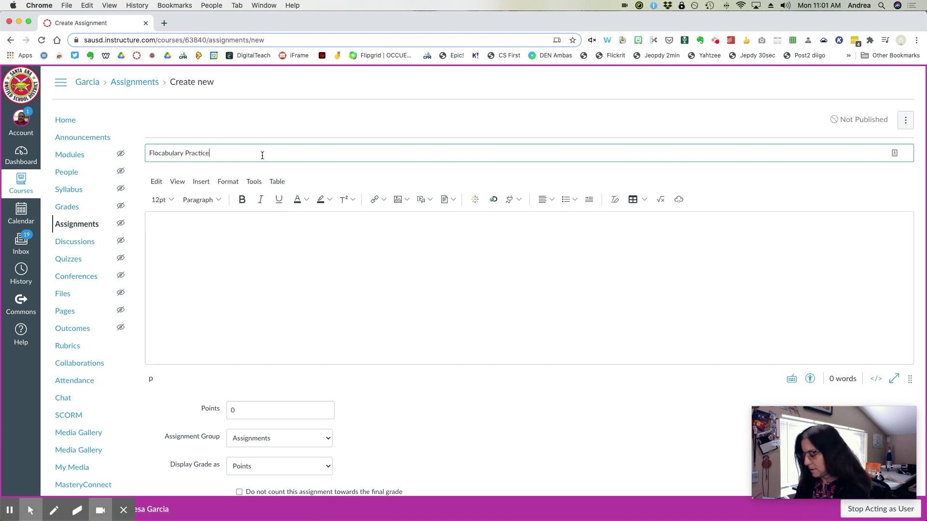
click(272, 263)
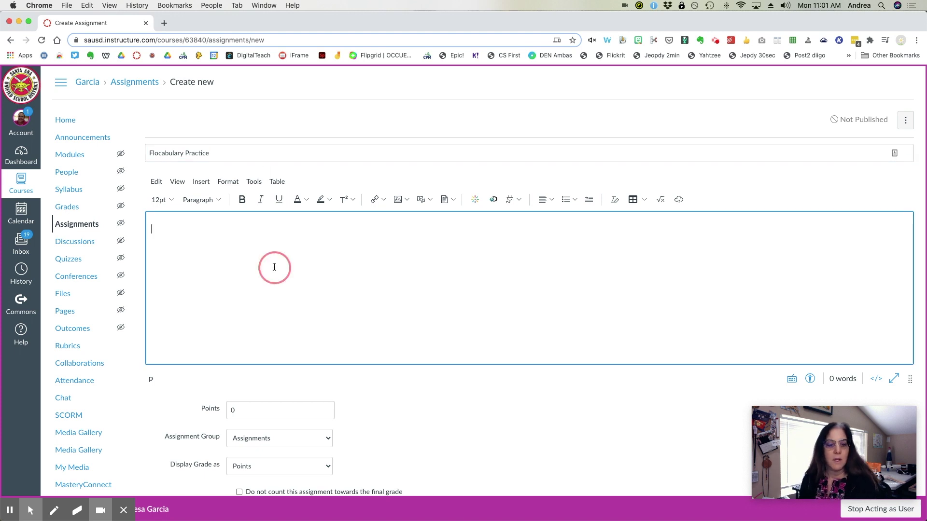
- Enter the description 'Complete this lesson.', correcting the misspelling of 'Complete'
scroll(274, 265, down, 2)
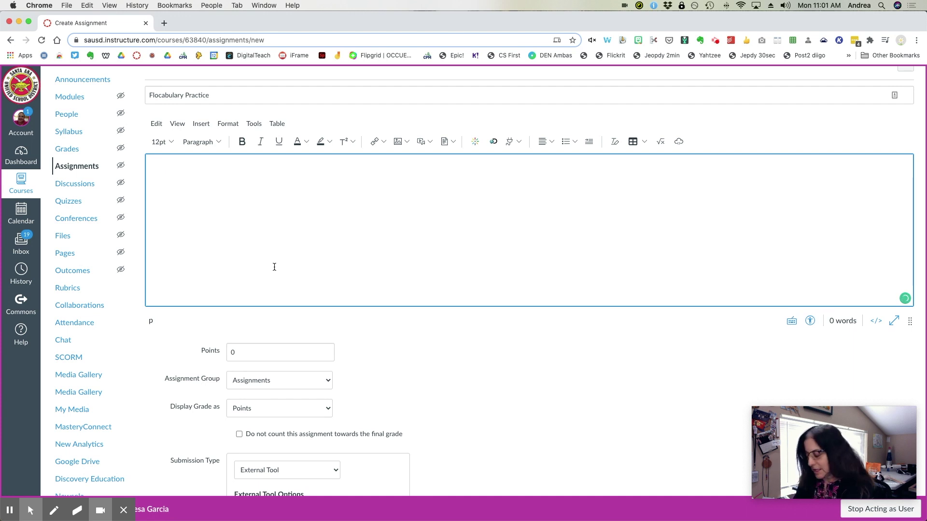
text(plete)
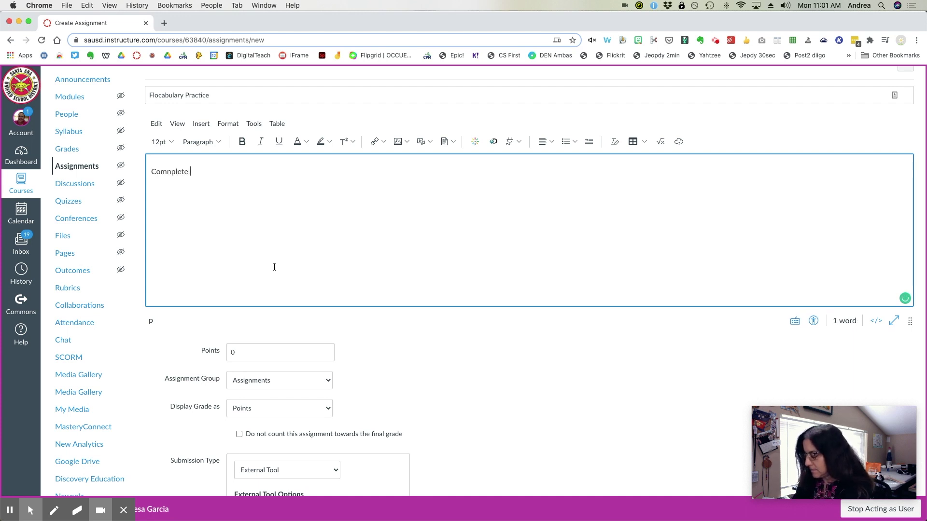
text( this lesson)
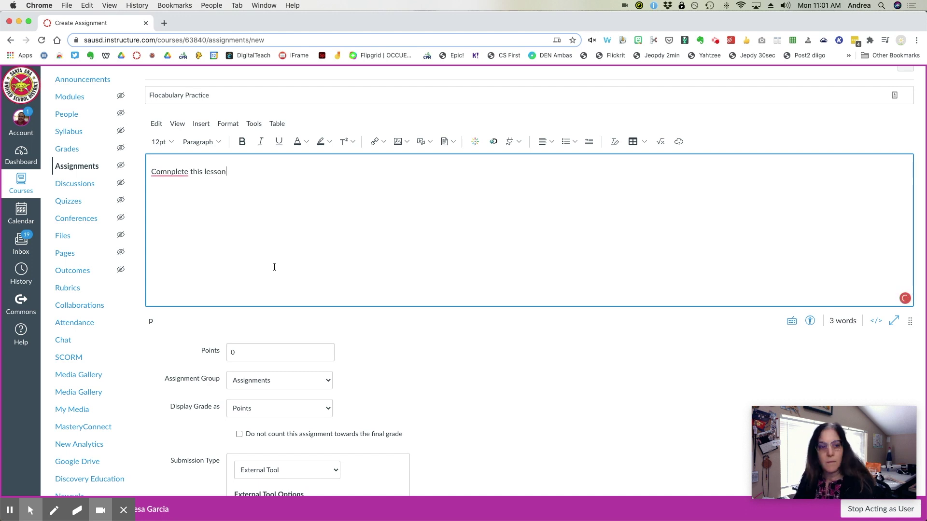
mouse_move(161, 170)
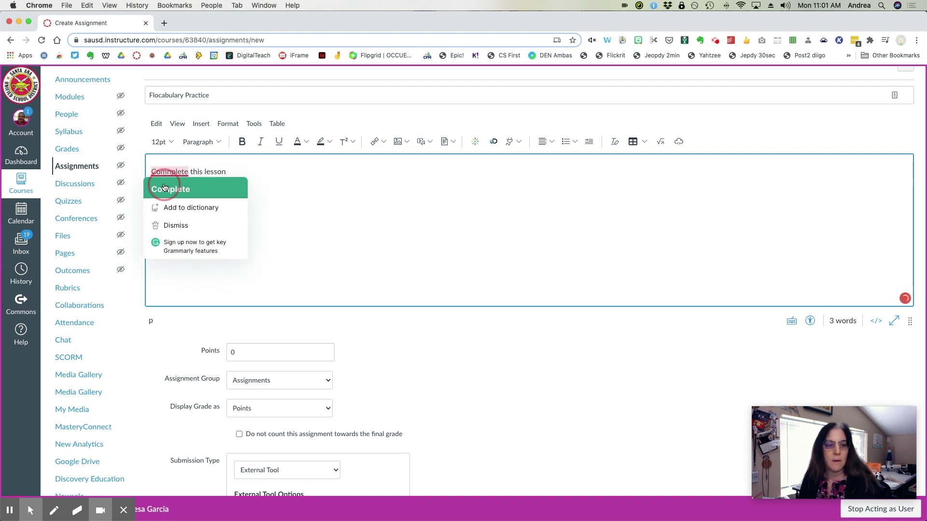
click(198, 189)
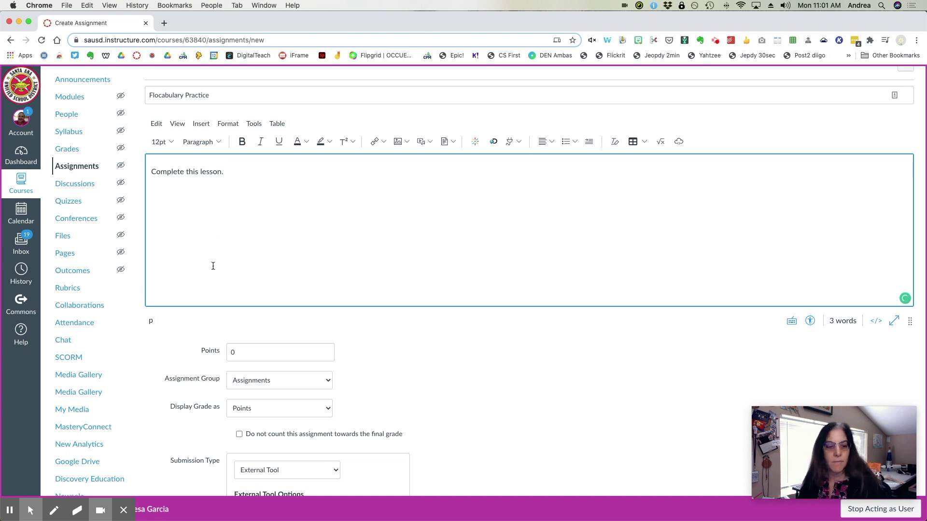
- Make the assignment worth 10 points
click(230, 351)
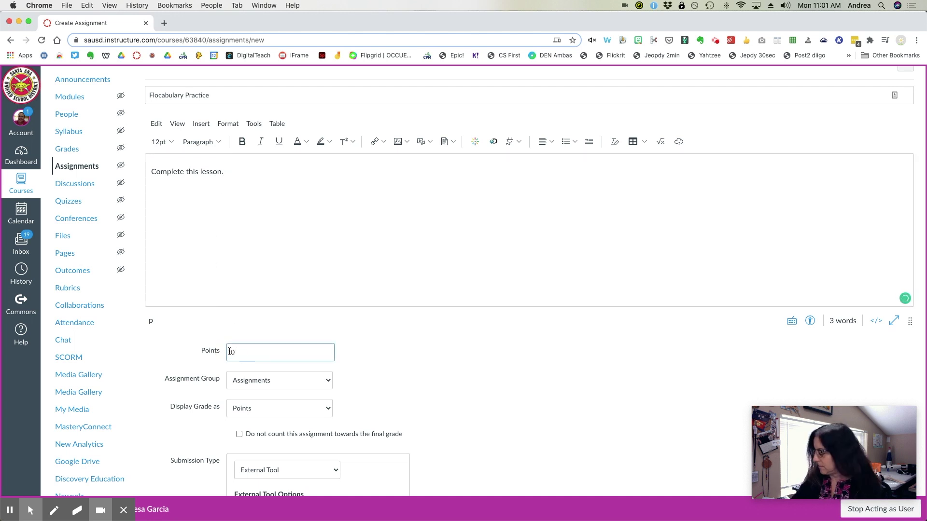
scroll(373, 317, down, 3)
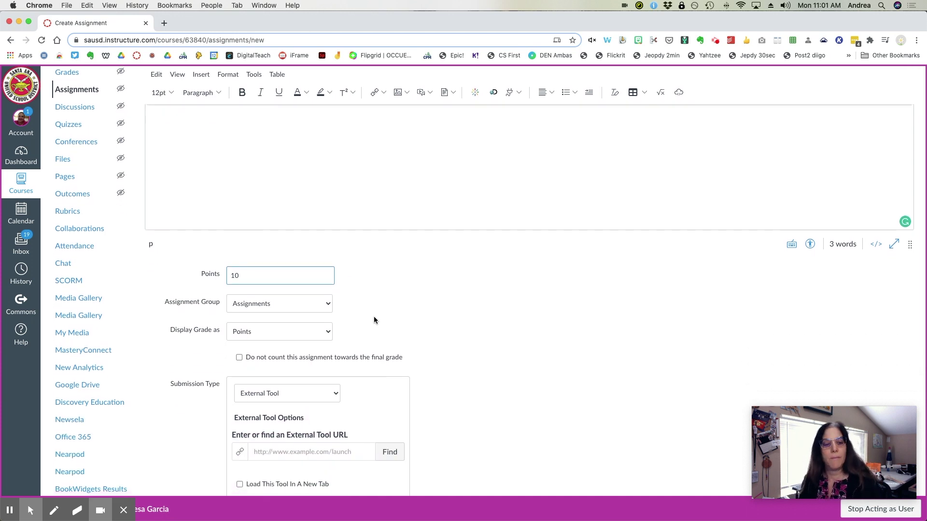
scroll(374, 320, down, 1)
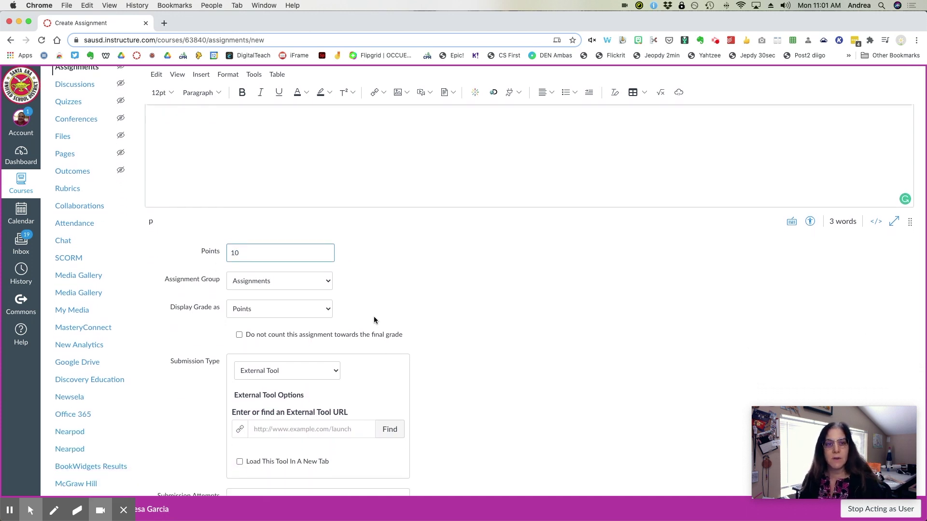
scroll(374, 320, down, 2)
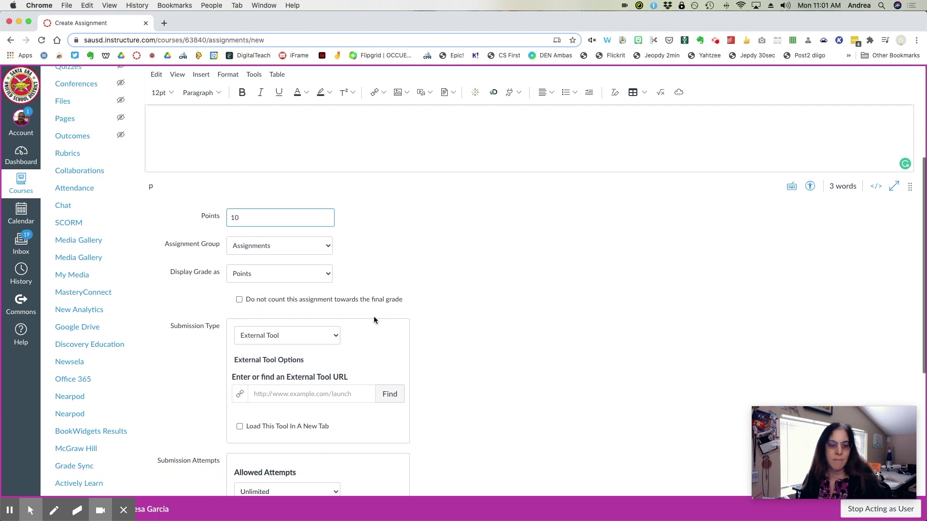
click(332, 338)
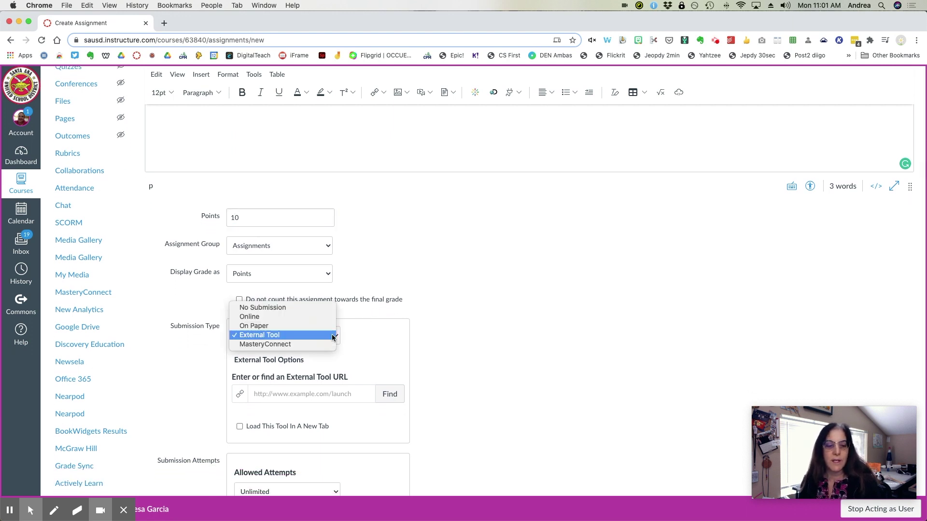
- Keep External Tool as the submission type and link Flocabulary as the tool
click(332, 338)
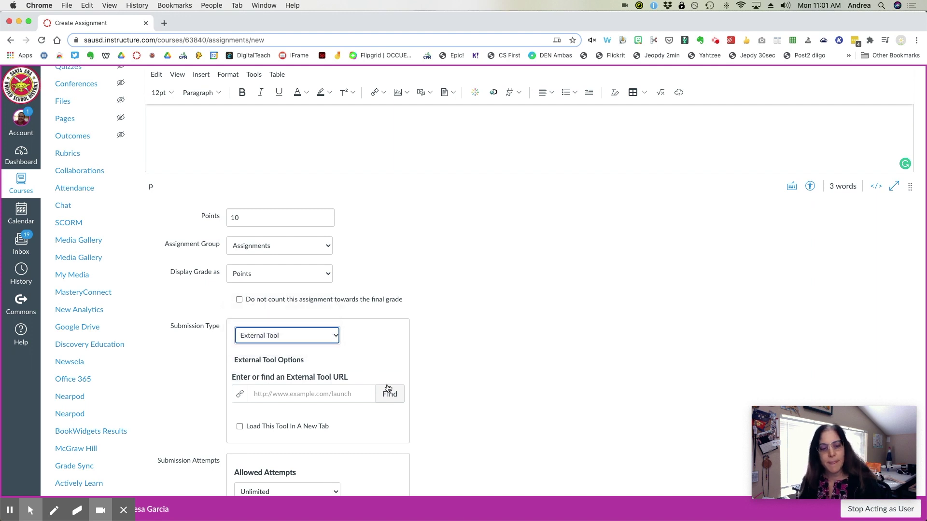
click(389, 394)
scroll(453, 299, down, 5)
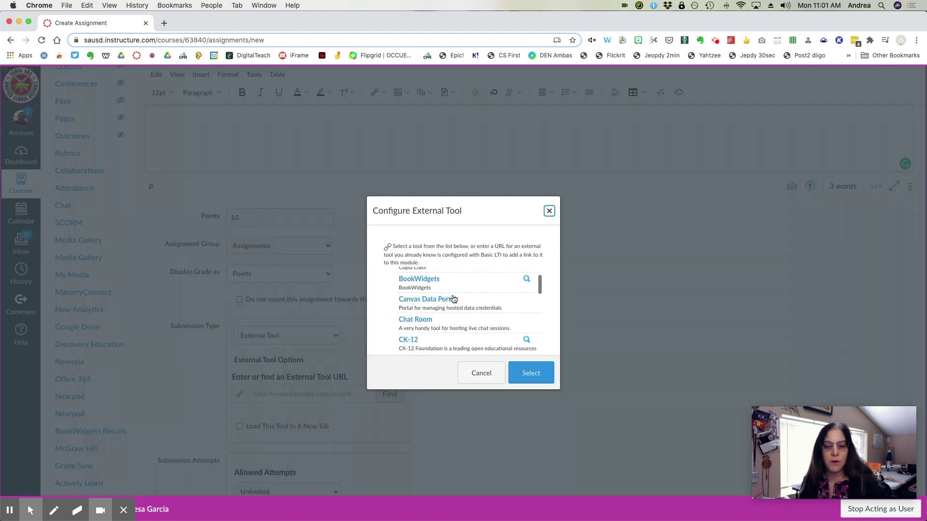
scroll(453, 298, down, 3)
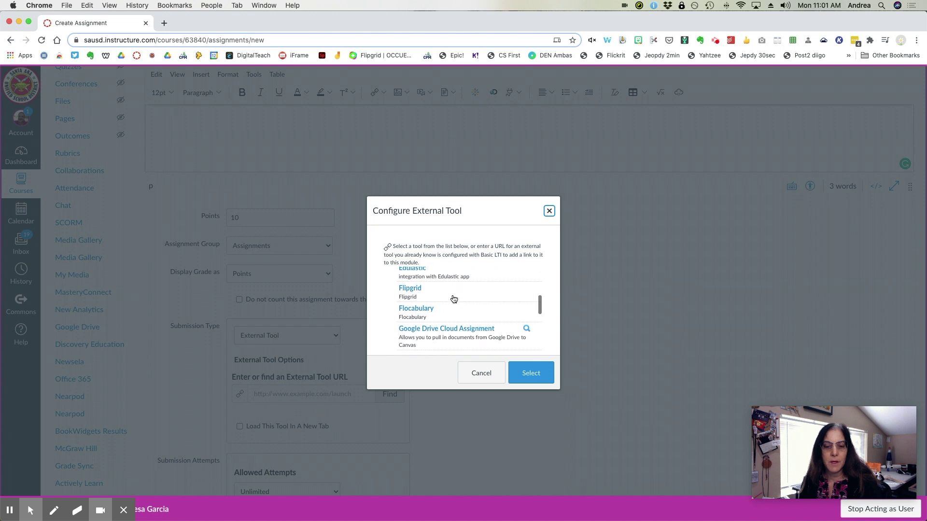
click(409, 310)
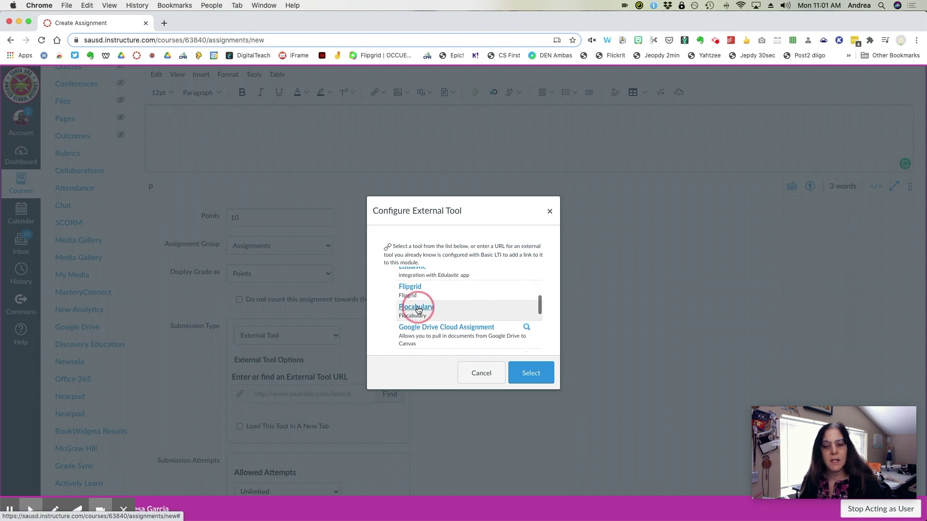
click(531, 374)
- Turn off Sync to Aeries and save the assignment
scroll(523, 336, down, 6)
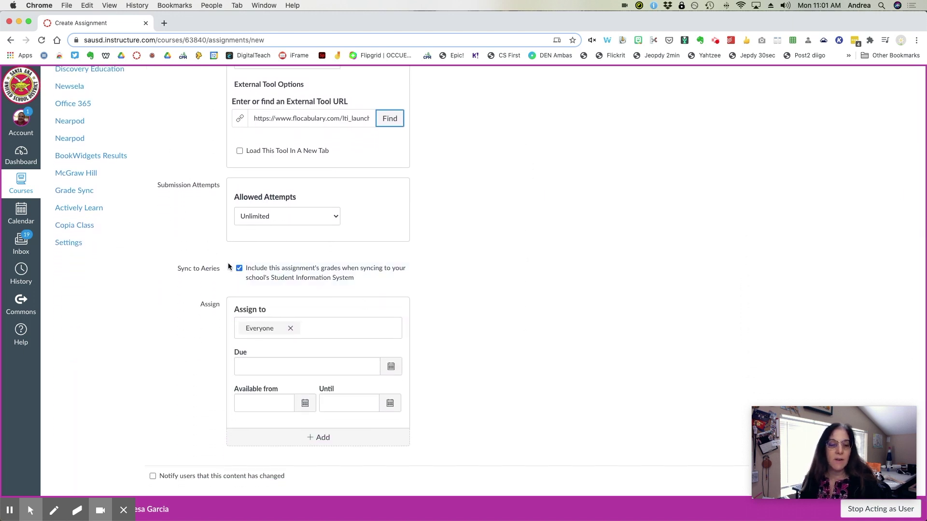
click(239, 269)
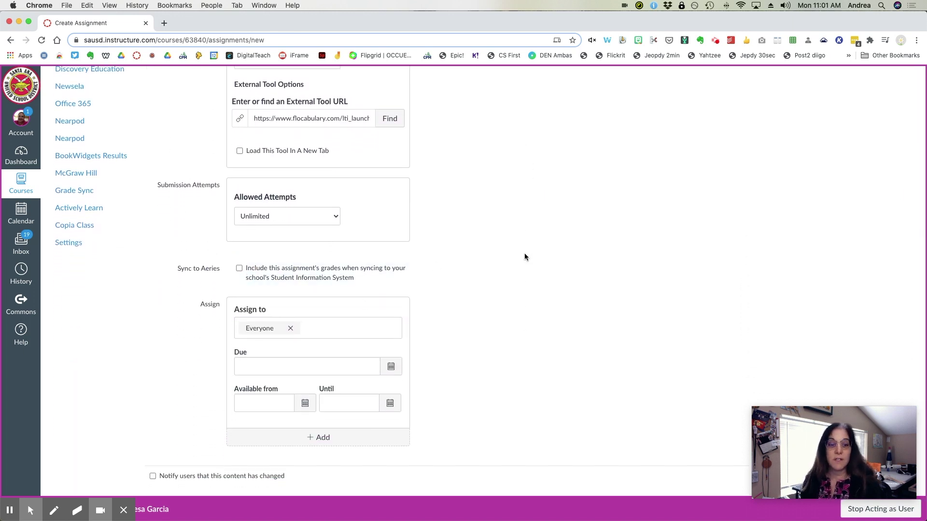
scroll(525, 253, down, 1)
mouse_move(877, 417)
drag(877, 418, 870, 348)
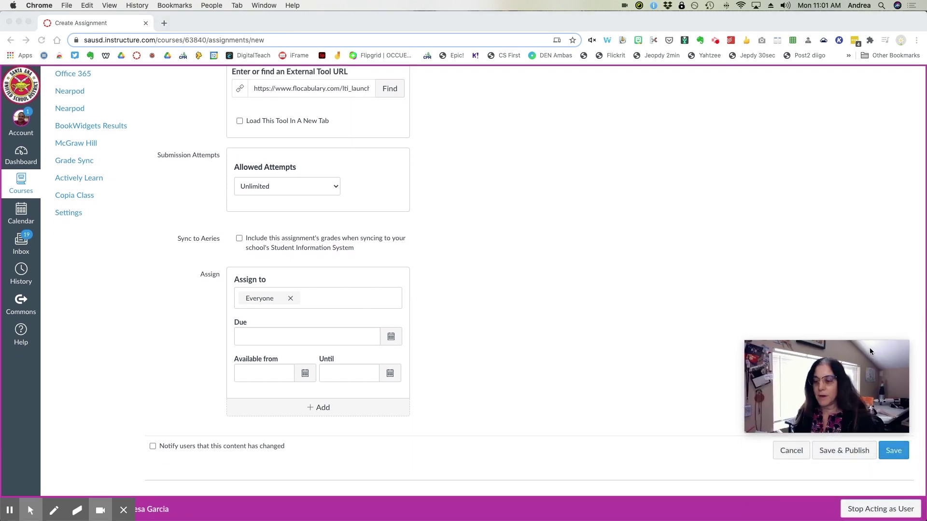
click(893, 451)
click(893, 450)
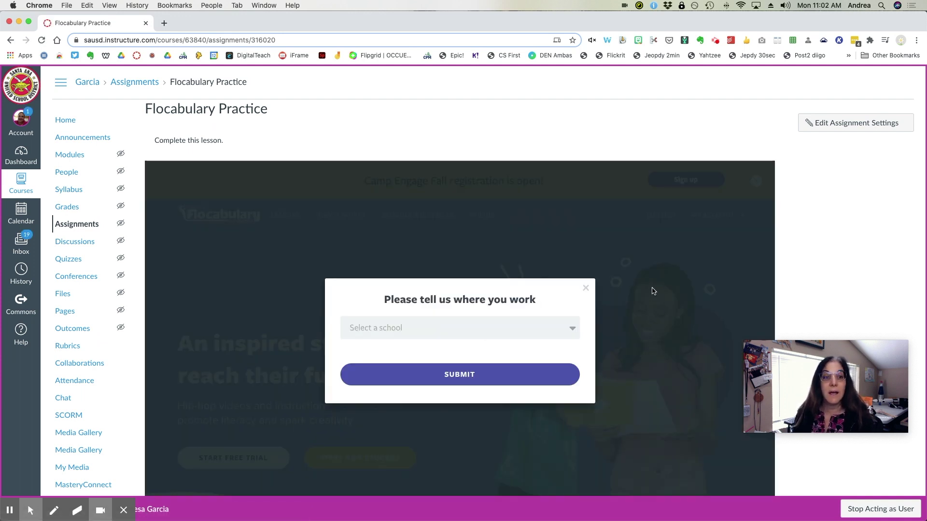
- Choose Gonzalo Felicitas Mendez Fundamental Intermediate as your school, submit, and continue
click(569, 327)
scroll(435, 372, down, 8)
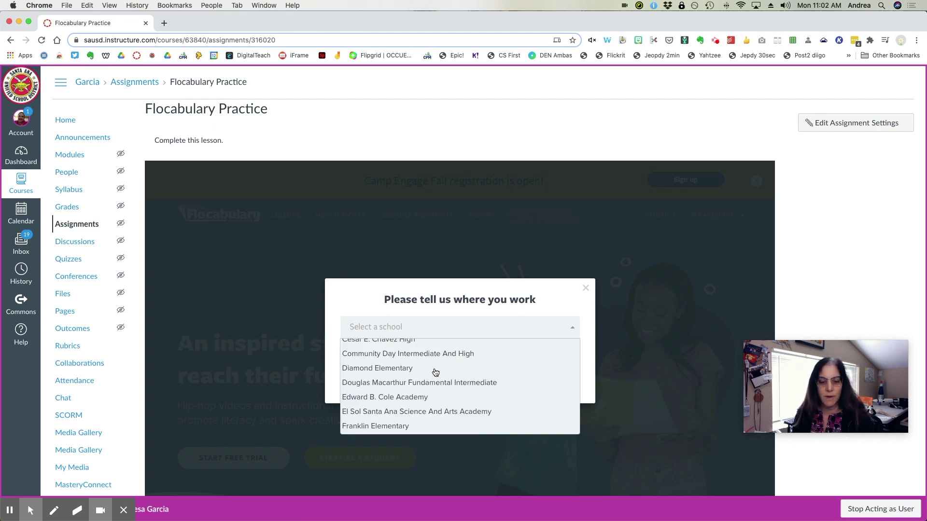
scroll(395, 397, down, 1)
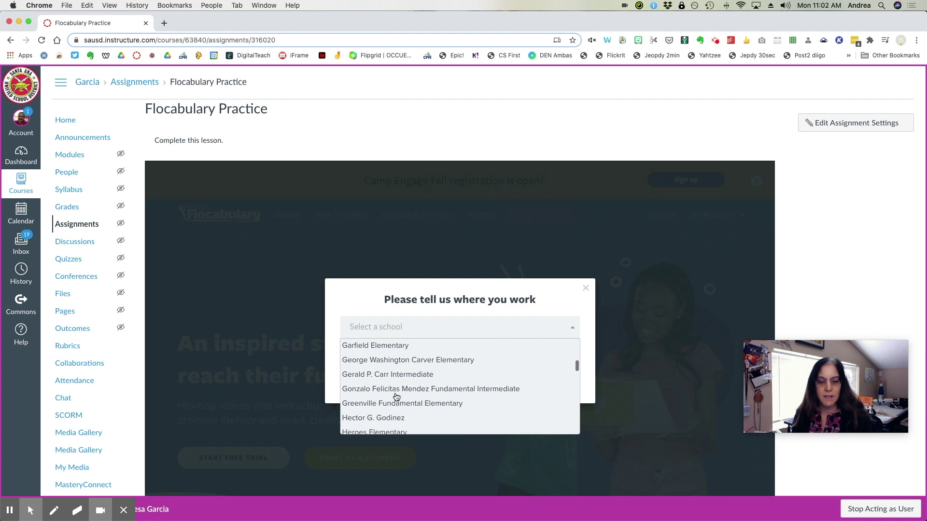
click(397, 390)
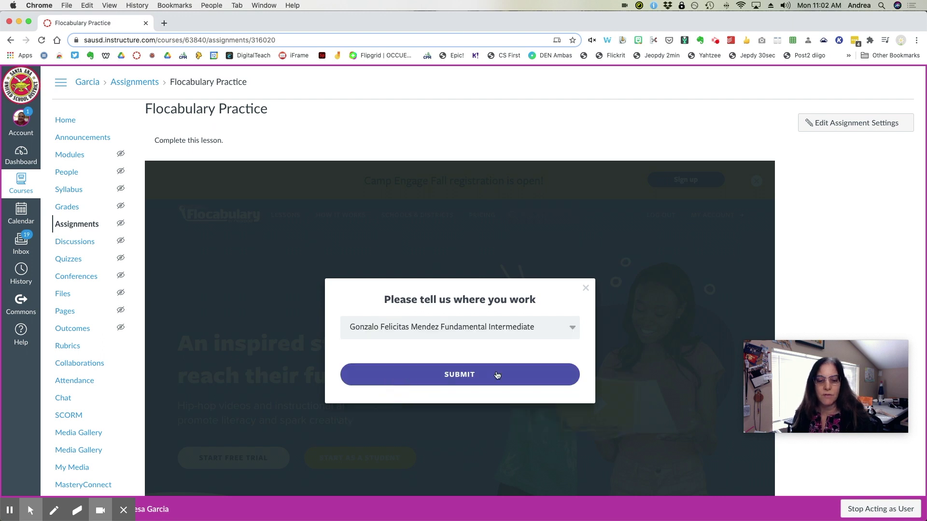
click(447, 375)
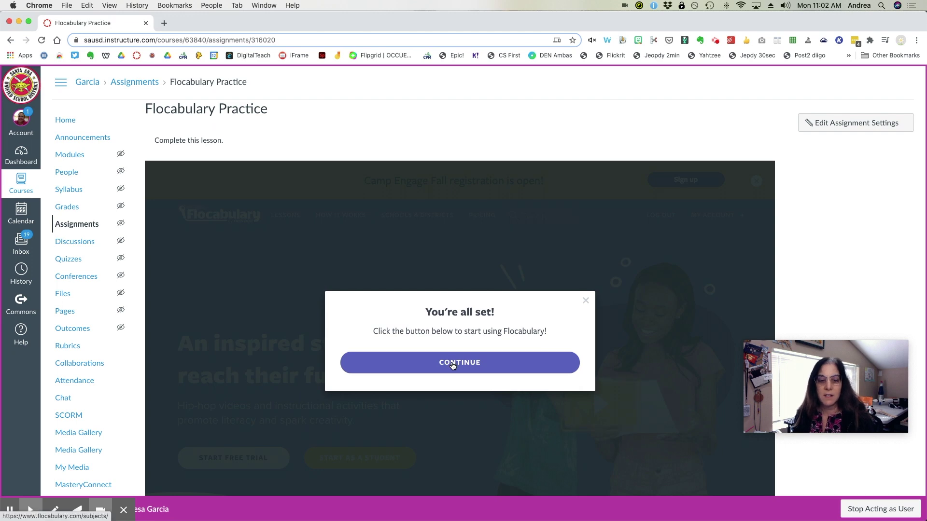
click(455, 365)
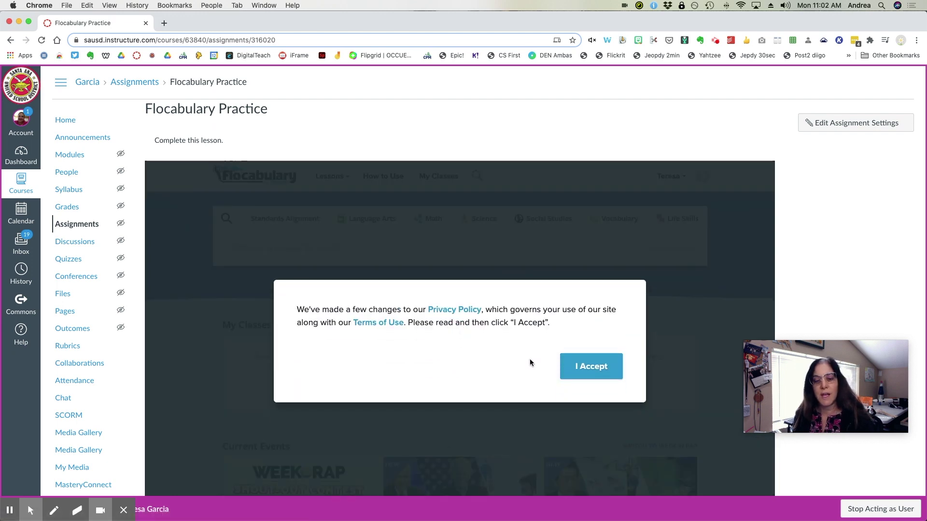
- Accept the privacy policy and start a new class named sandbox for grade 6
click(596, 369)
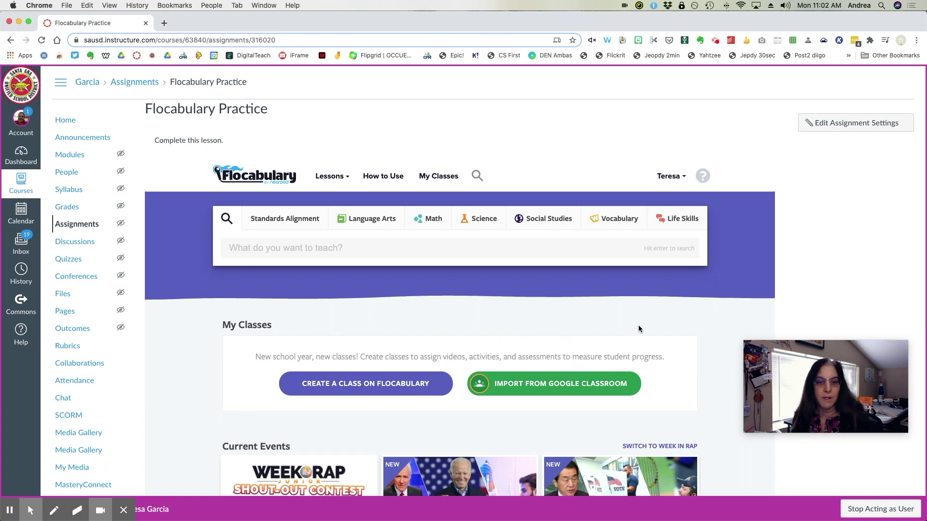
click(369, 388)
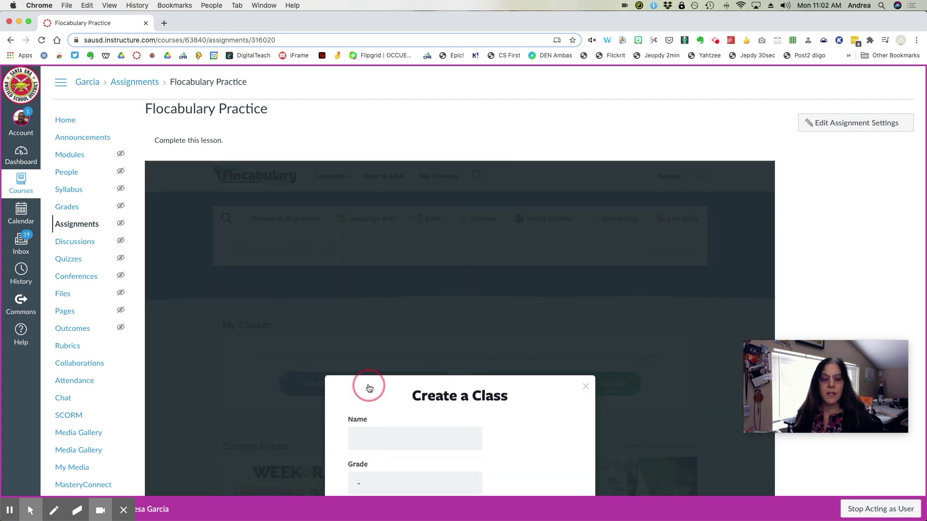
click(415, 259)
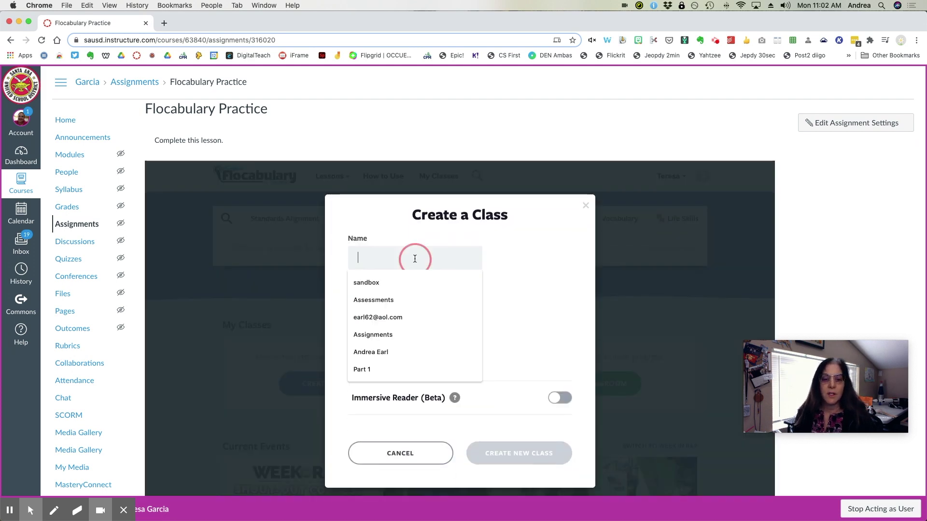
click(382, 283)
click(472, 303)
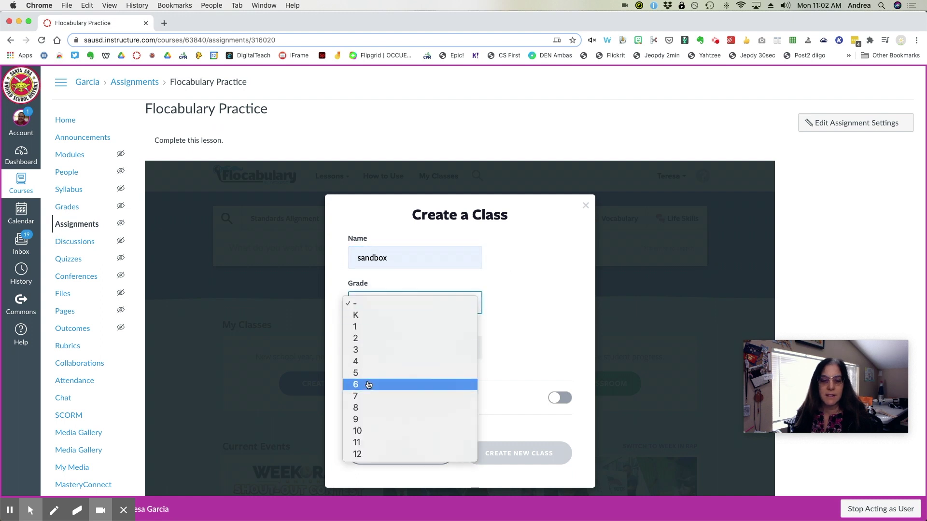
key(Escape)
key(6)
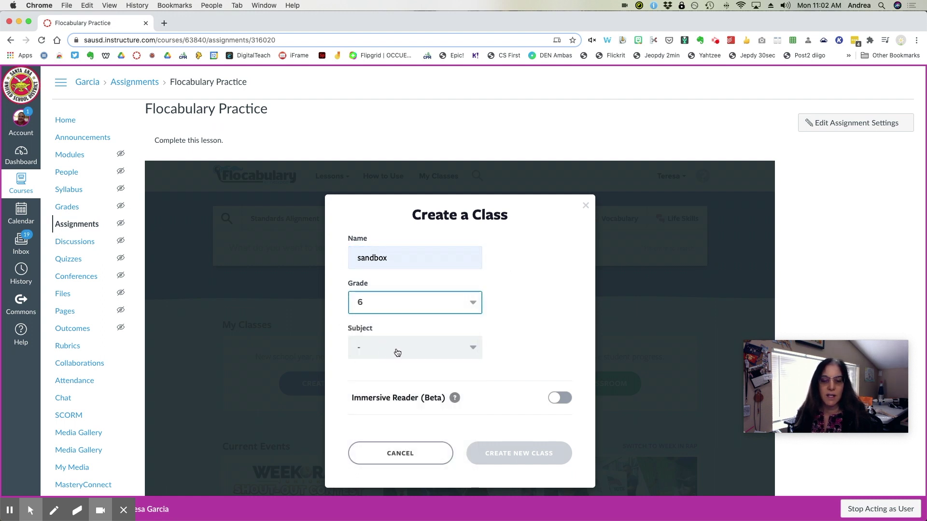
- Set the class subject to Math, turn on Immersive Reader, and create it
click(393, 350)
click(392, 362)
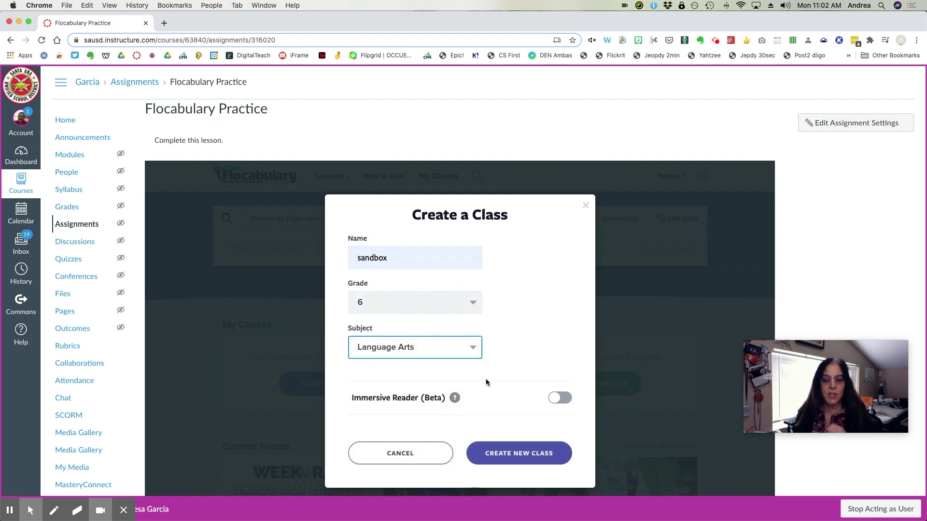
click(465, 351)
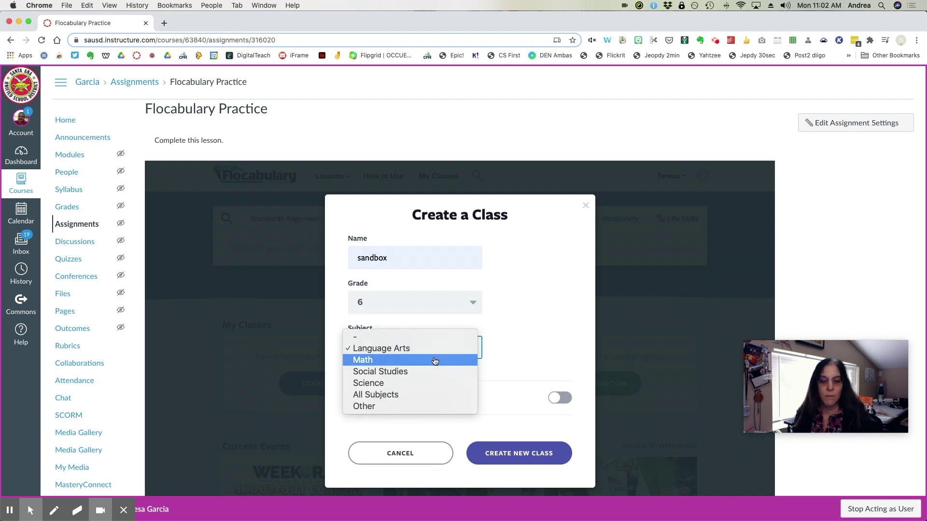
click(435, 360)
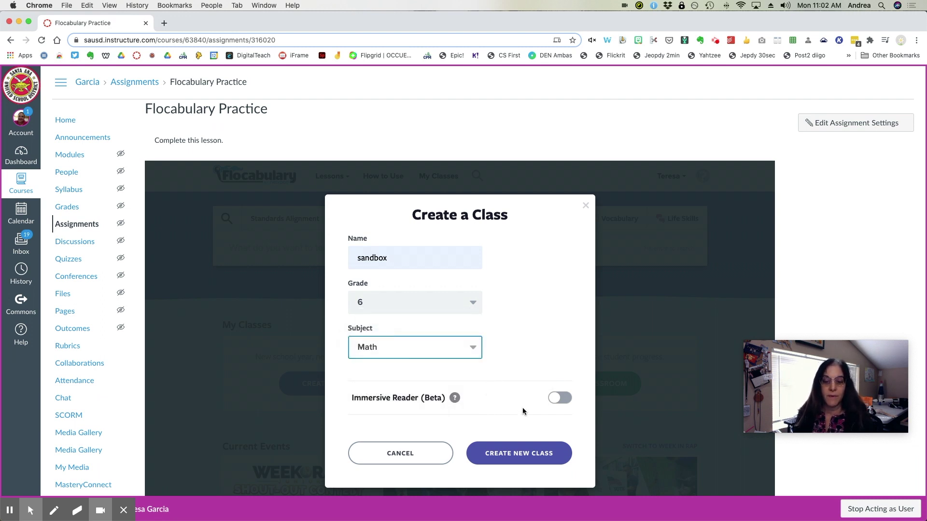
click(568, 400)
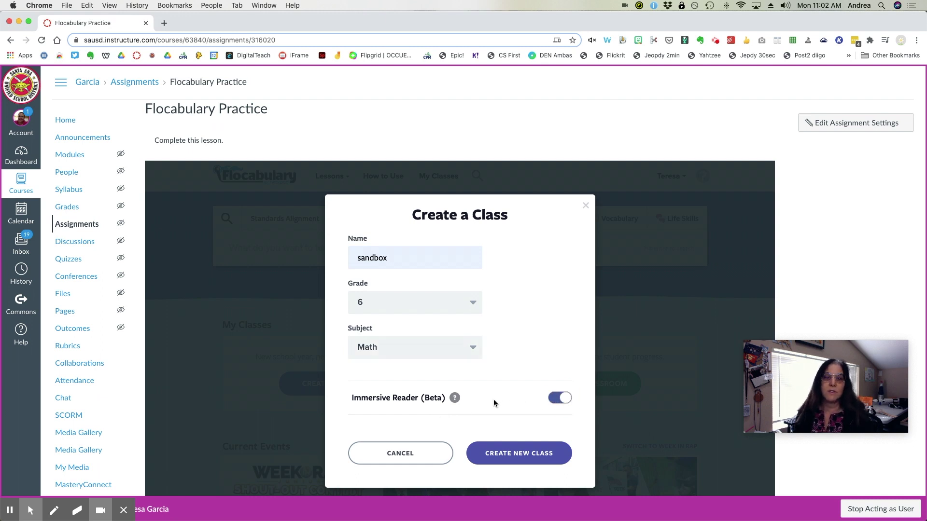
click(523, 454)
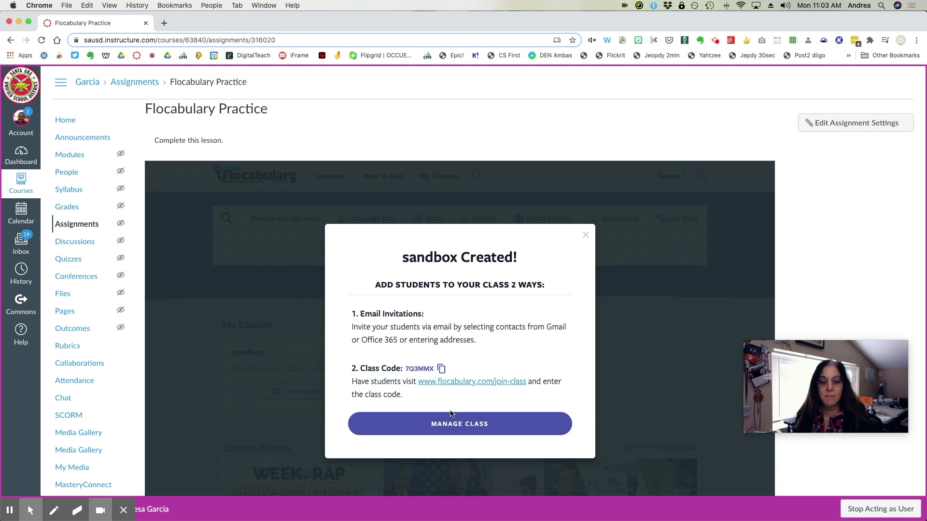
- Open the sandbox class's management page and copy its class join code
click(454, 425)
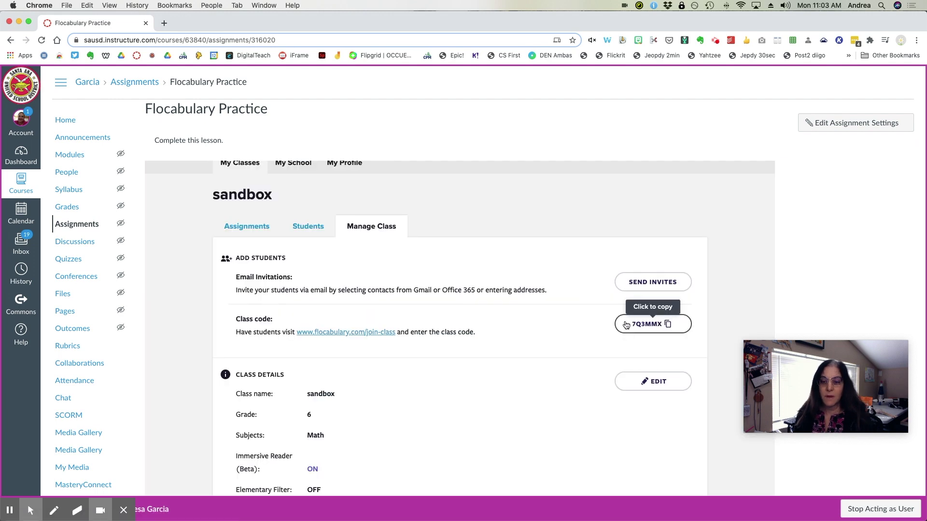
click(664, 325)
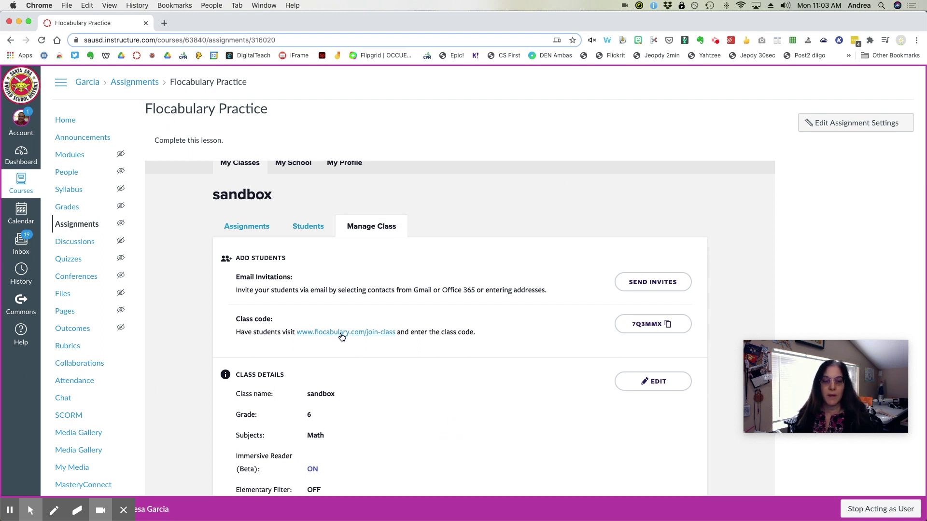
scroll(342, 337, down, 5)
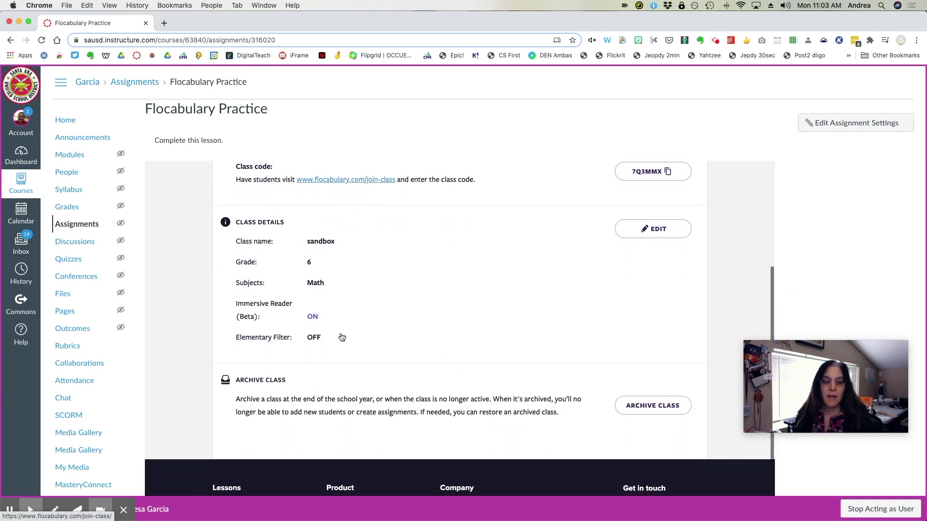
scroll(342, 336, up, 3)
scroll(342, 337, up, 3)
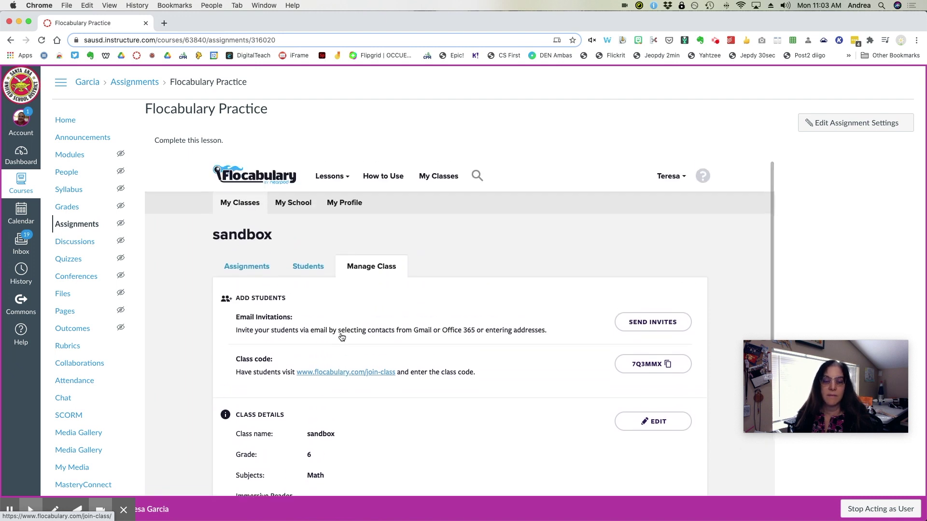
- Browse Language Arts > Grammar lessons and open the Sentence Fragments lesson
mouse_move(317, 178)
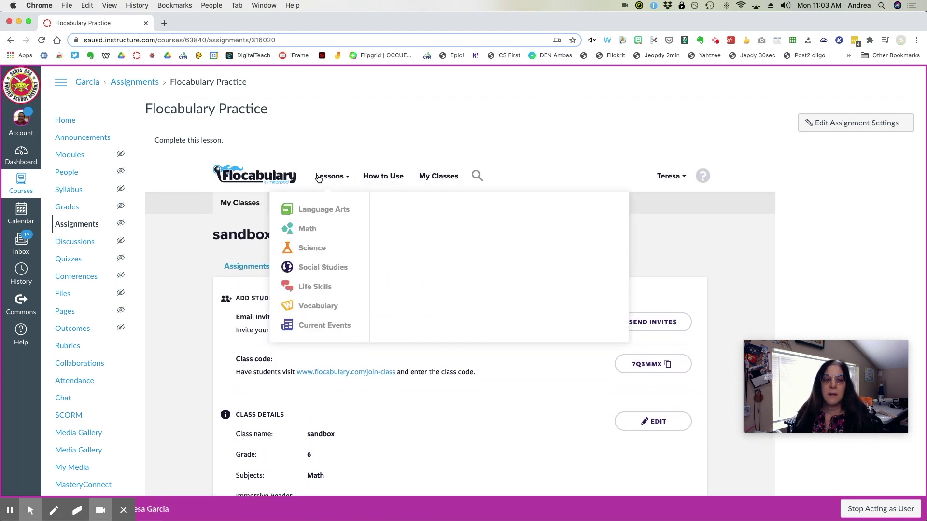
mouse_move(327, 212)
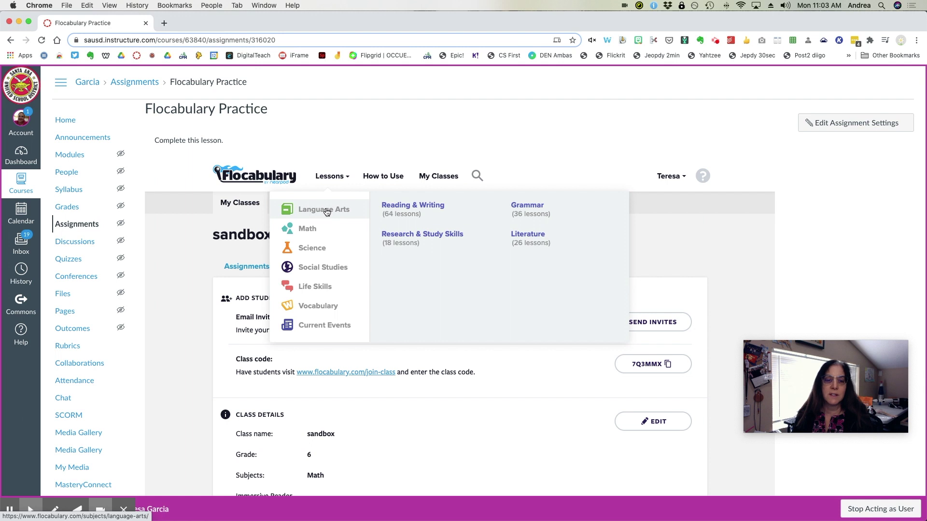
mouse_move(304, 230)
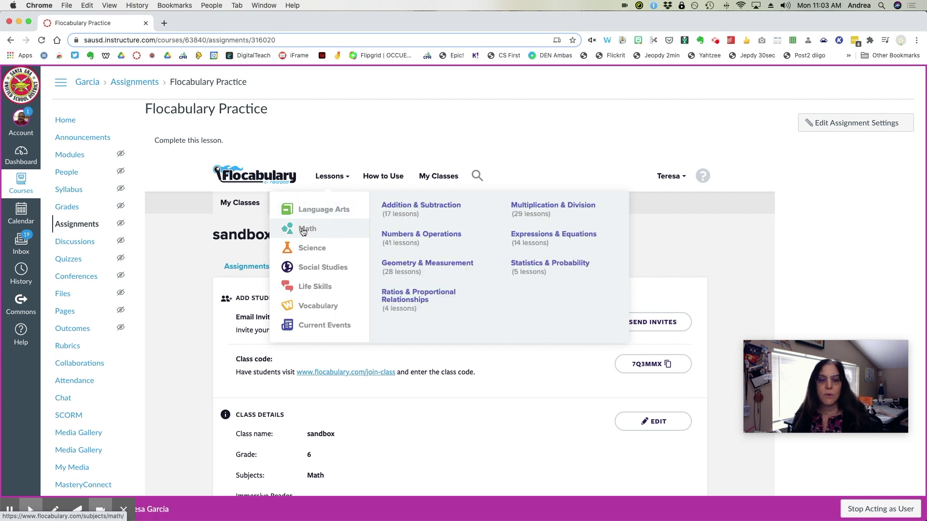
click(328, 211)
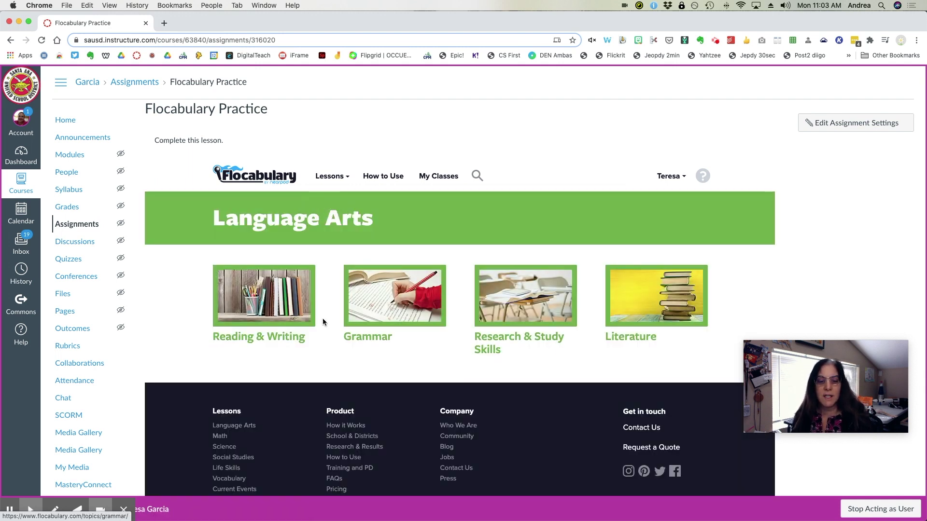
click(402, 299)
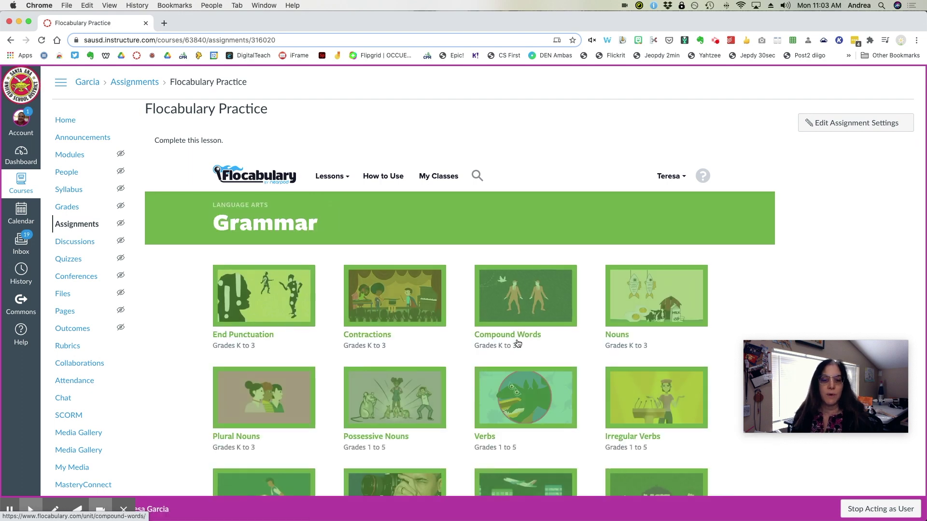
scroll(454, 353, down, 6)
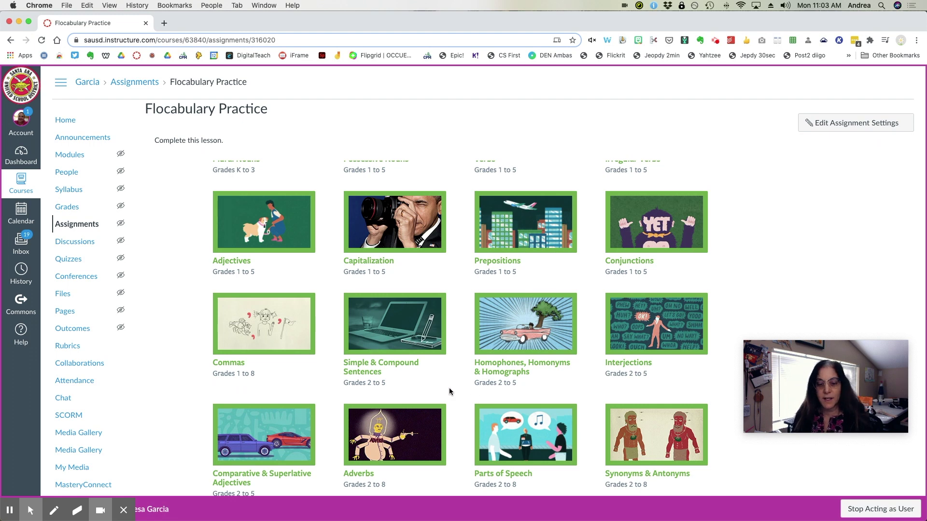
scroll(449, 391, down, 5)
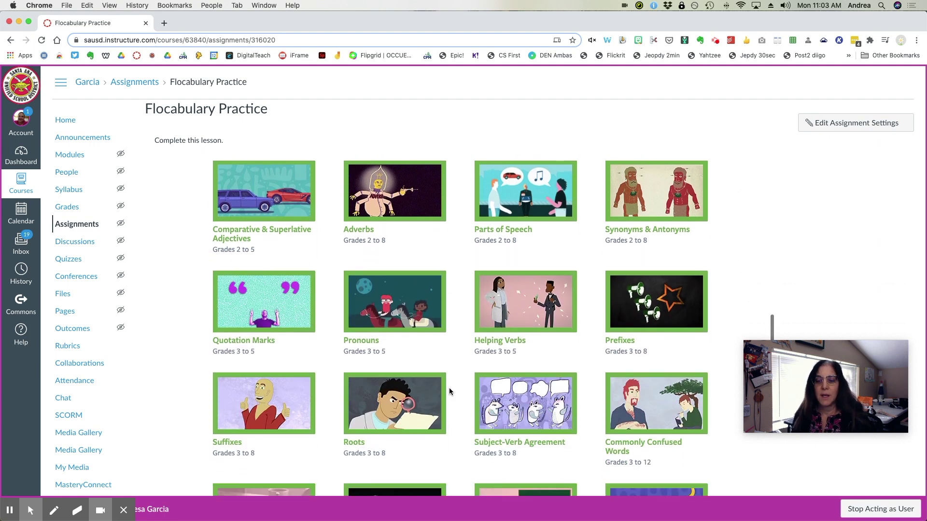
scroll(449, 391, down, 3)
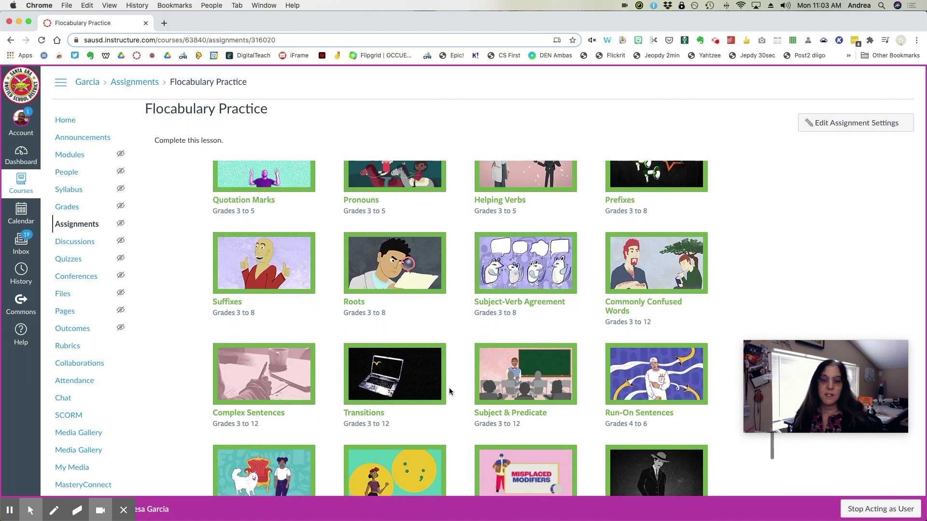
scroll(448, 391, down, 3)
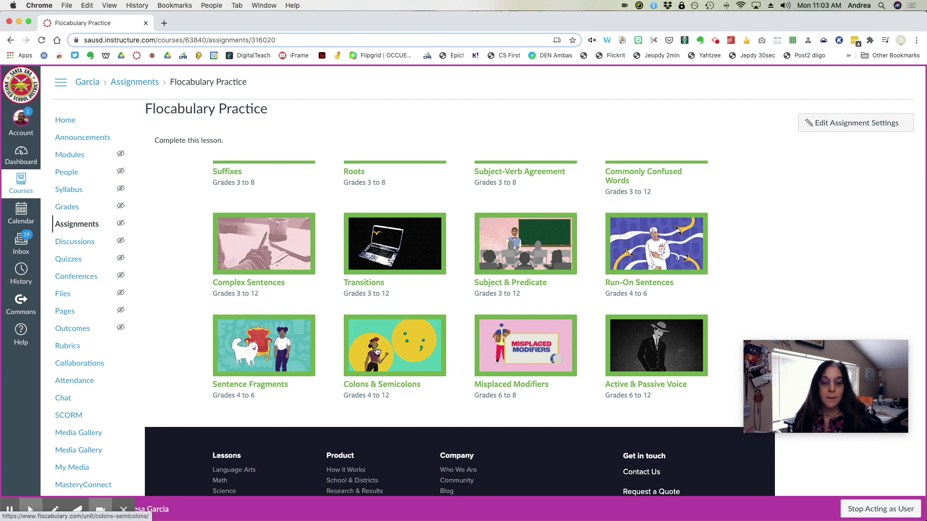
click(257, 342)
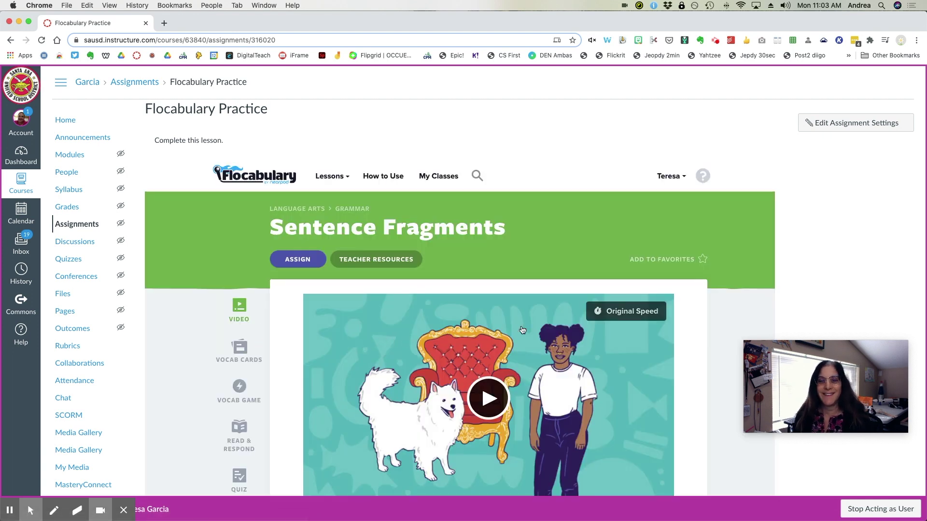
scroll(523, 330, down, 3)
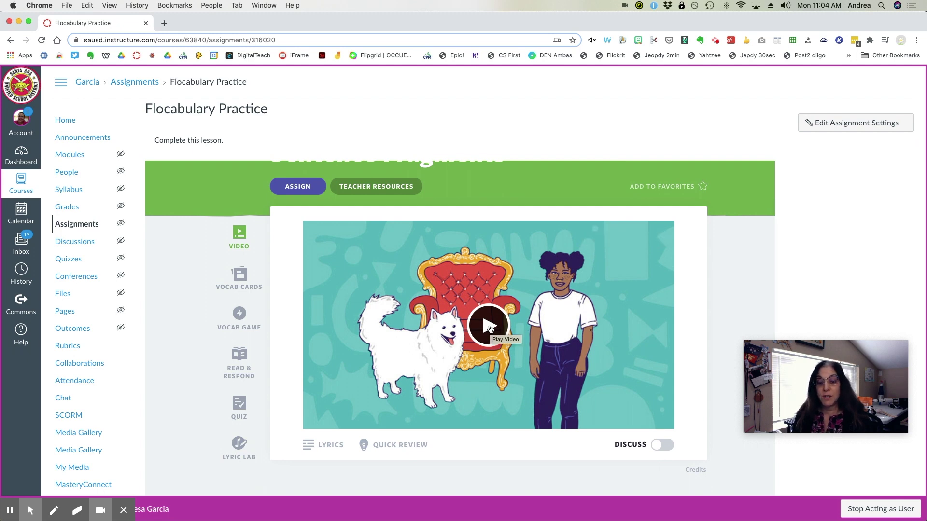
mouse_move(472, 332)
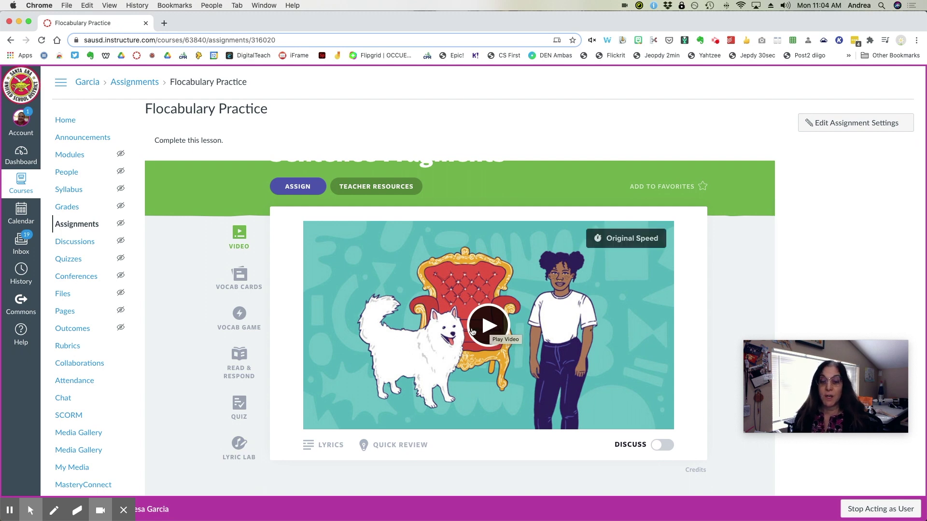
click(666, 446)
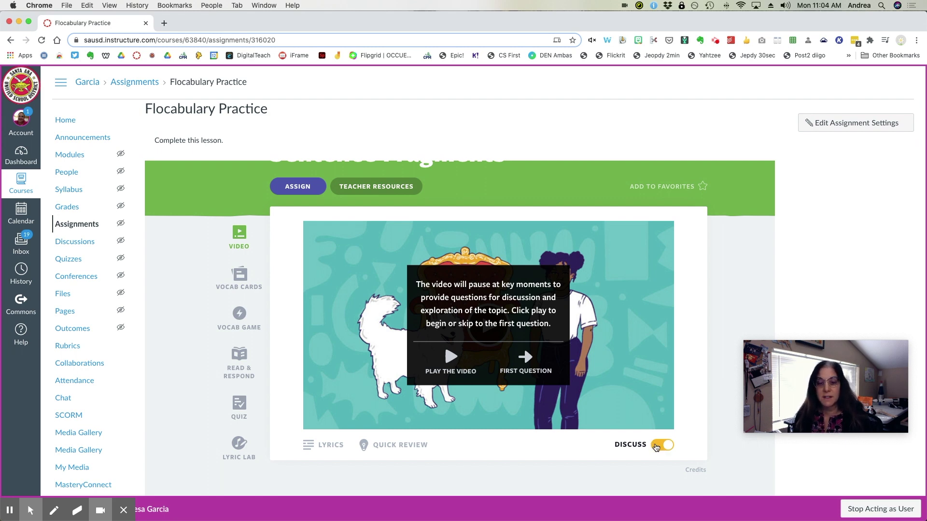
click(657, 446)
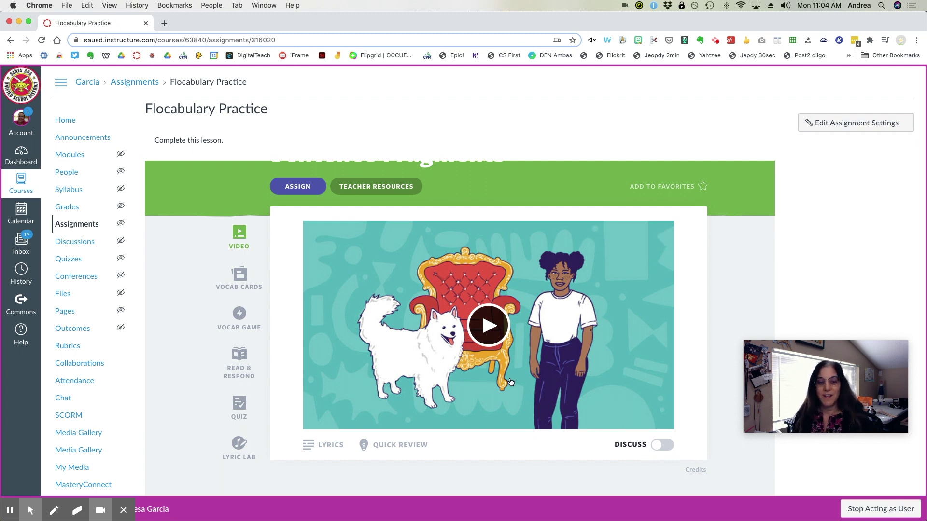
- Preview the Vocab Cards, Vocab Game, Read & Respond, Quiz and Lyric Lab activities
click(241, 279)
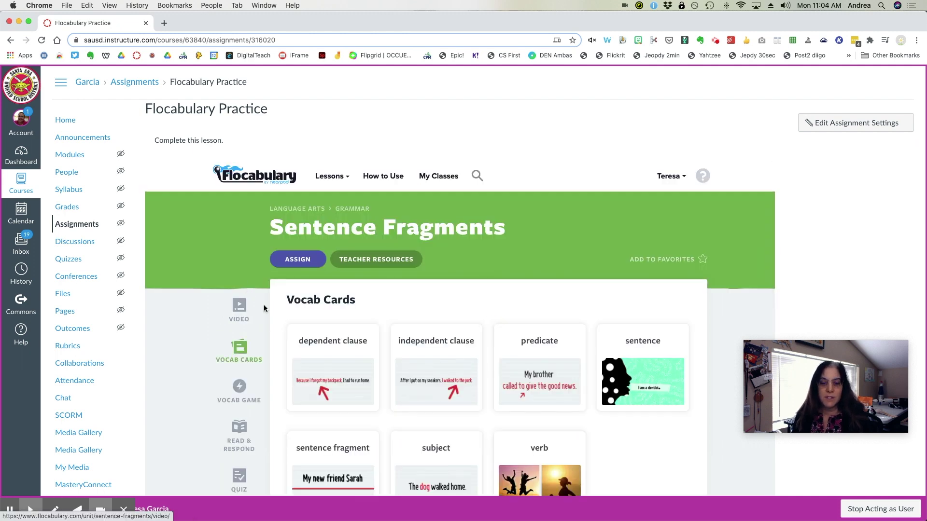
scroll(313, 361, down, 2)
scroll(313, 361, down, 2)
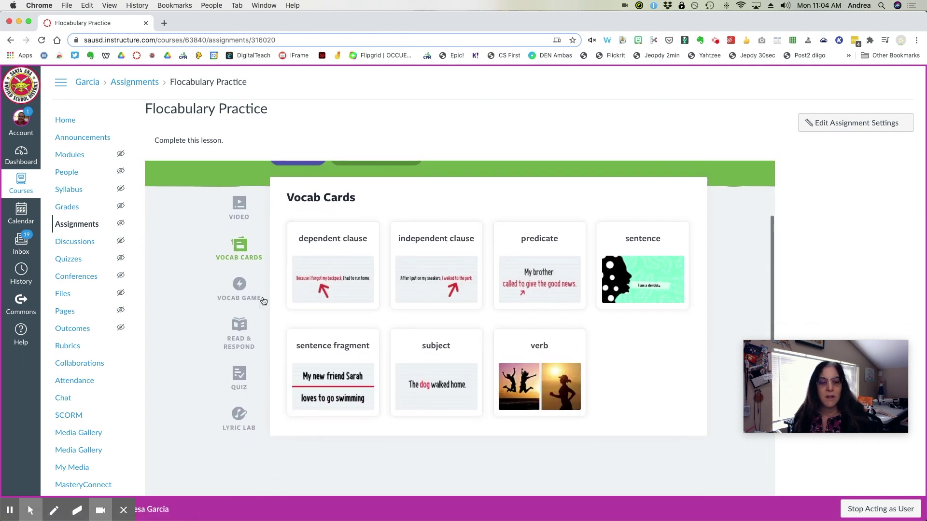
click(238, 288)
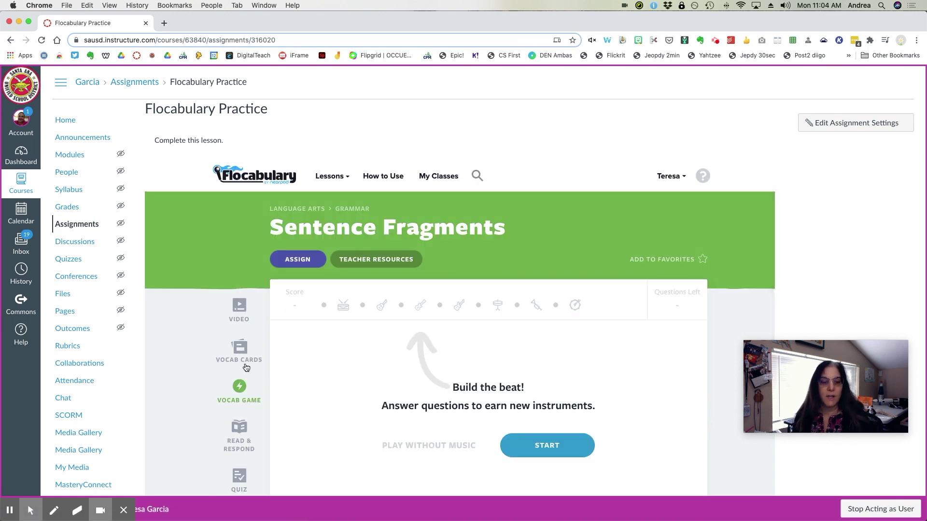
scroll(240, 384, down, 2)
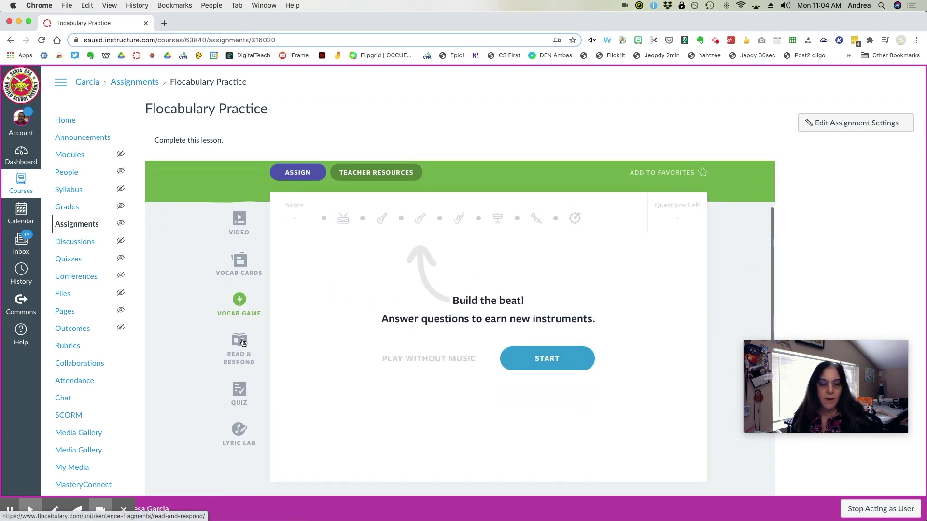
click(240, 384)
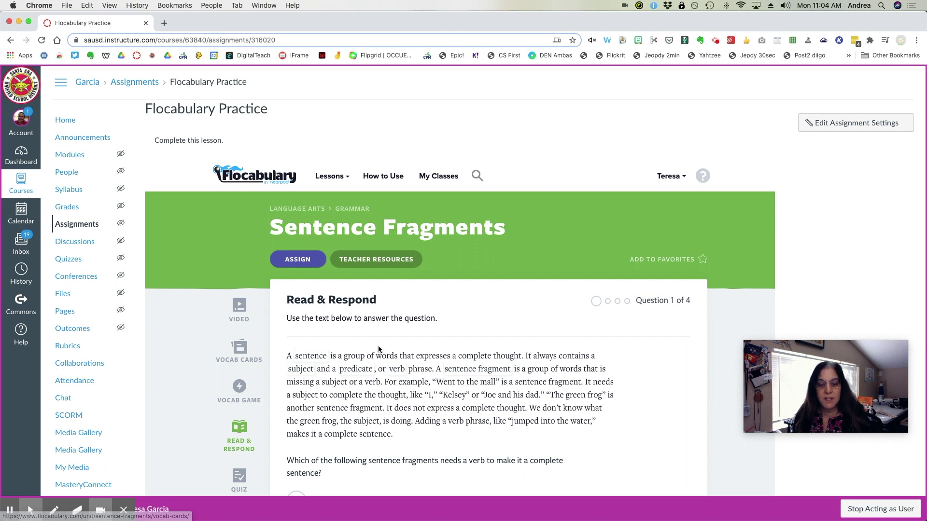
scroll(378, 346, down, 3)
click(239, 353)
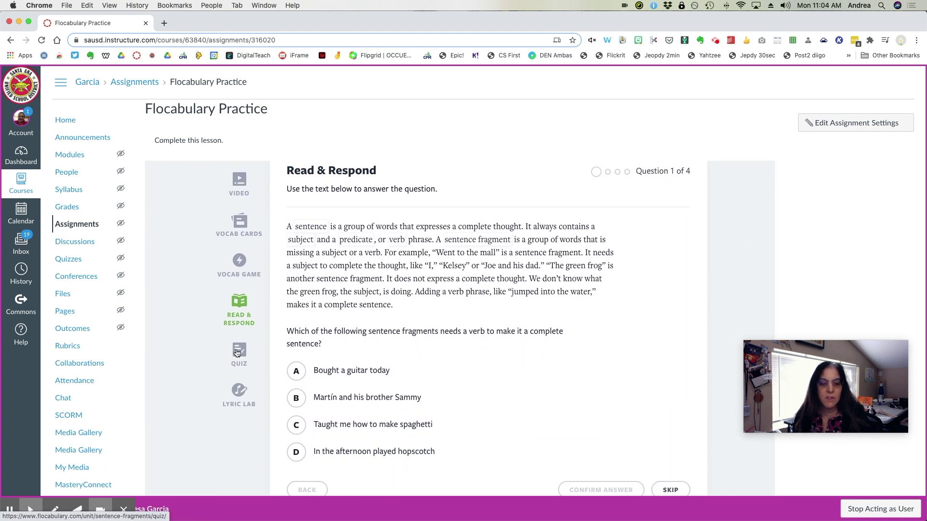
scroll(259, 409, down, 3)
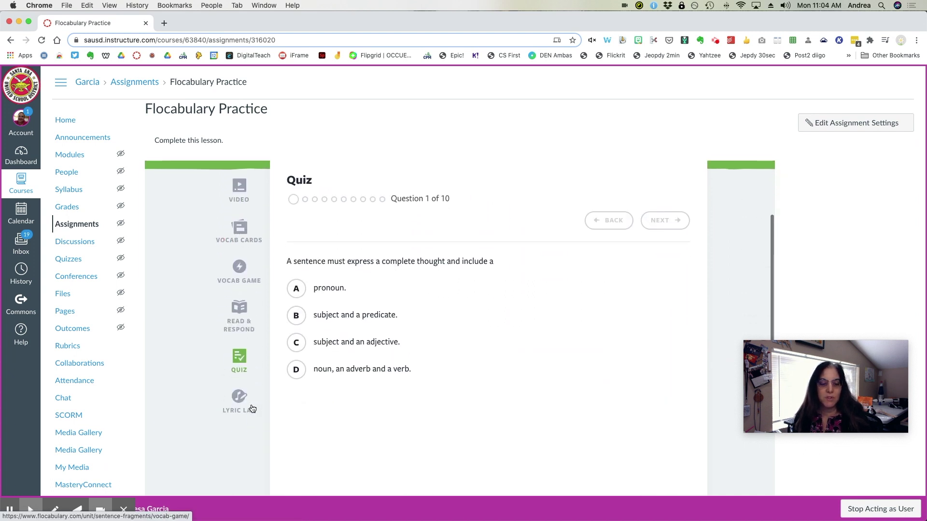
click(236, 393)
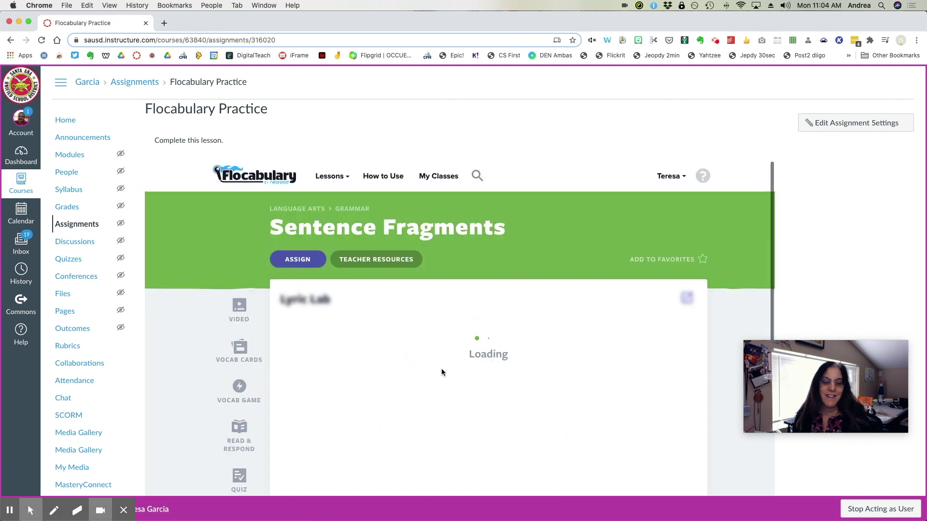
scroll(655, 378, down, 2)
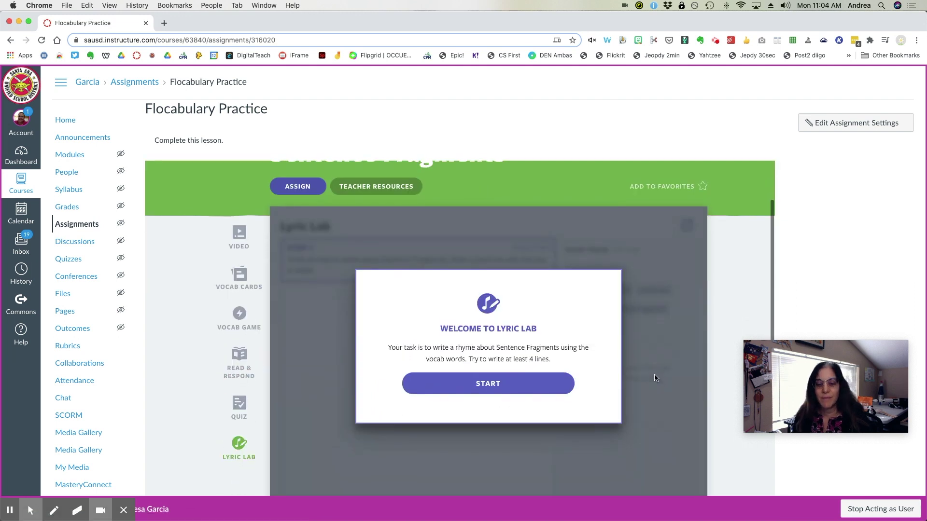
scroll(655, 377, up, 1)
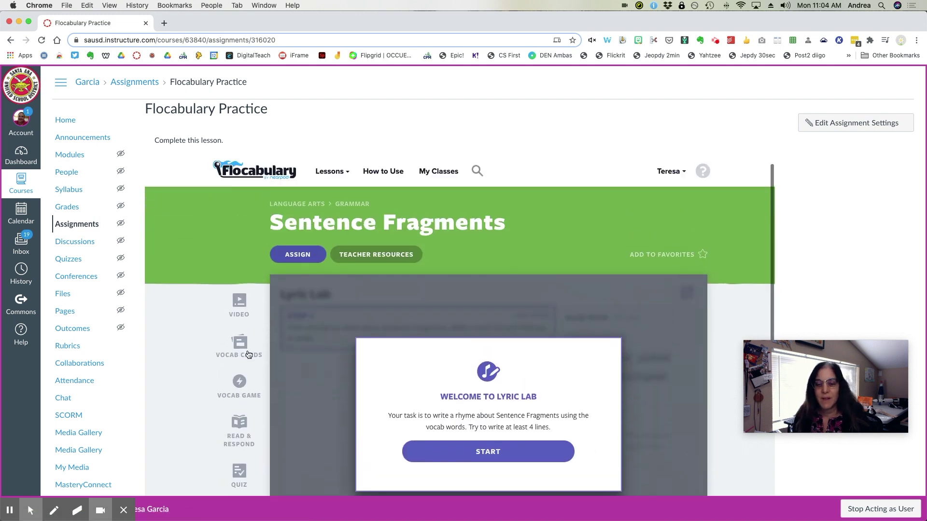
- Assign Sentence Fragments to the sandbox class and continue to activities and dates
click(296, 254)
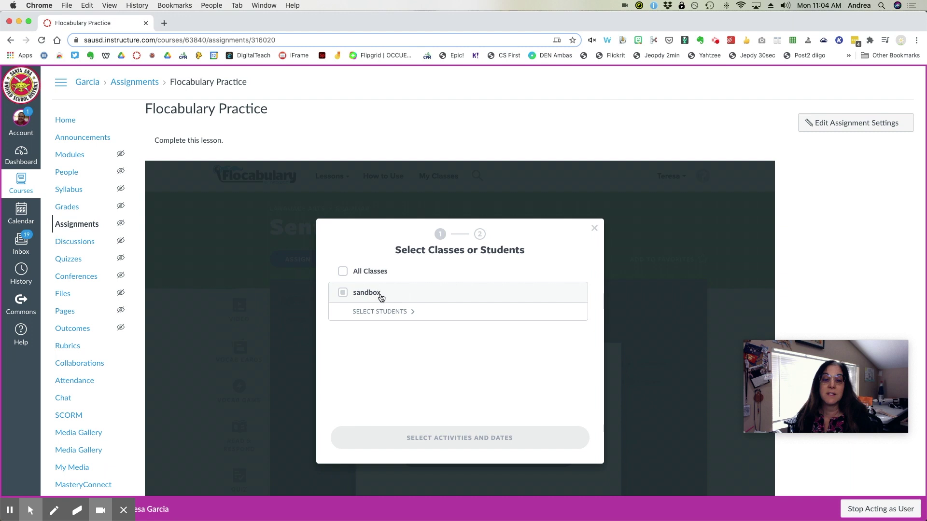
click(342, 295)
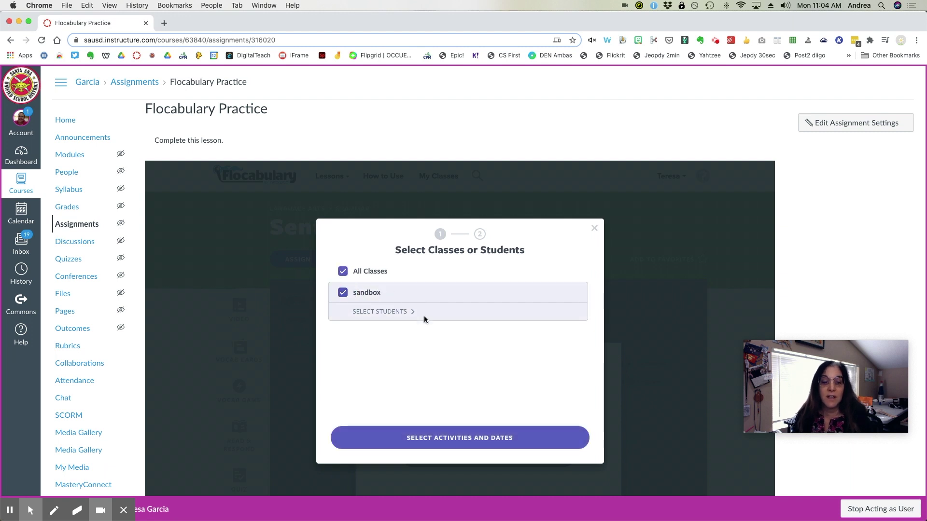
click(447, 441)
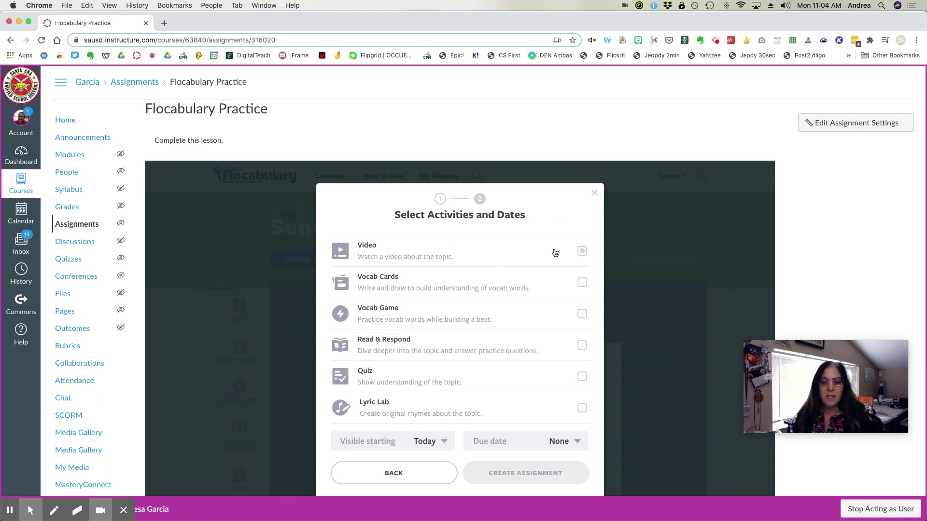
- Include the Video, Vocab Game, Read & Respond, Quiz and Lyric Lab activities
click(582, 252)
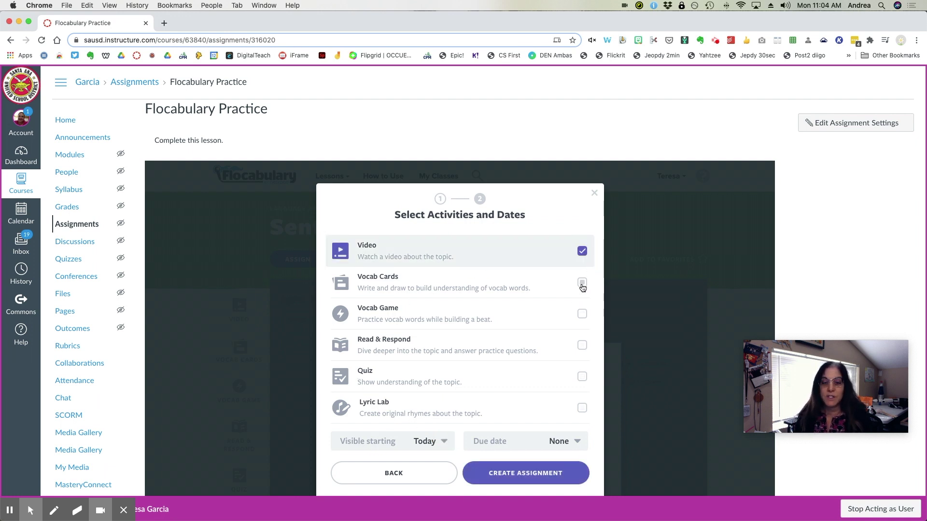
click(582, 314)
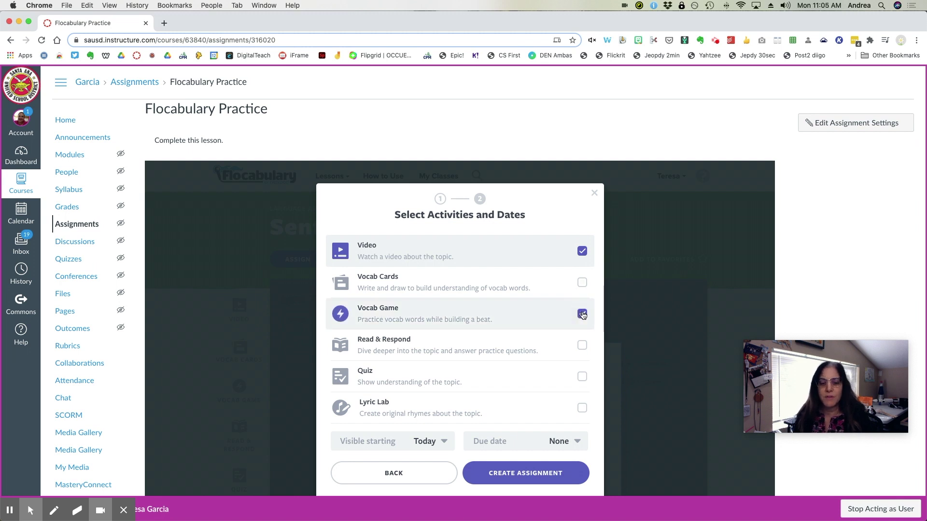
click(582, 345)
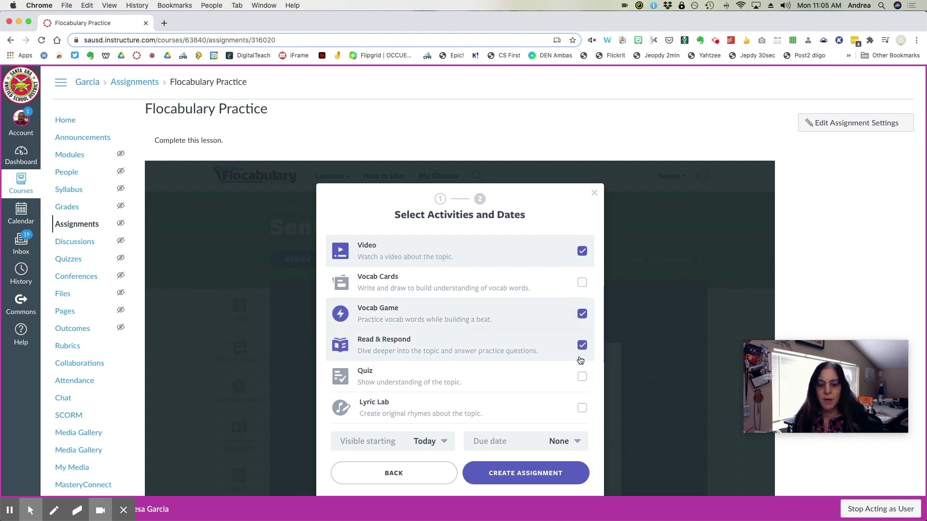
click(582, 377)
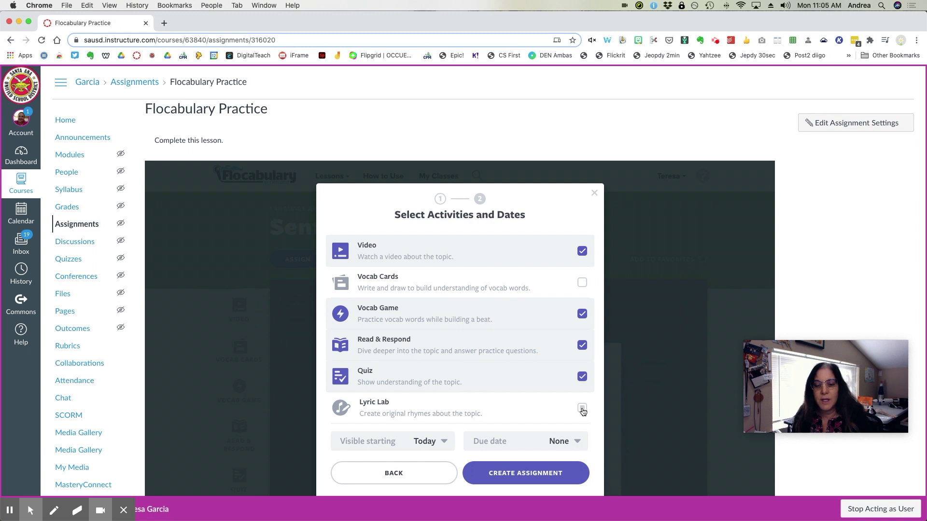
click(582, 410)
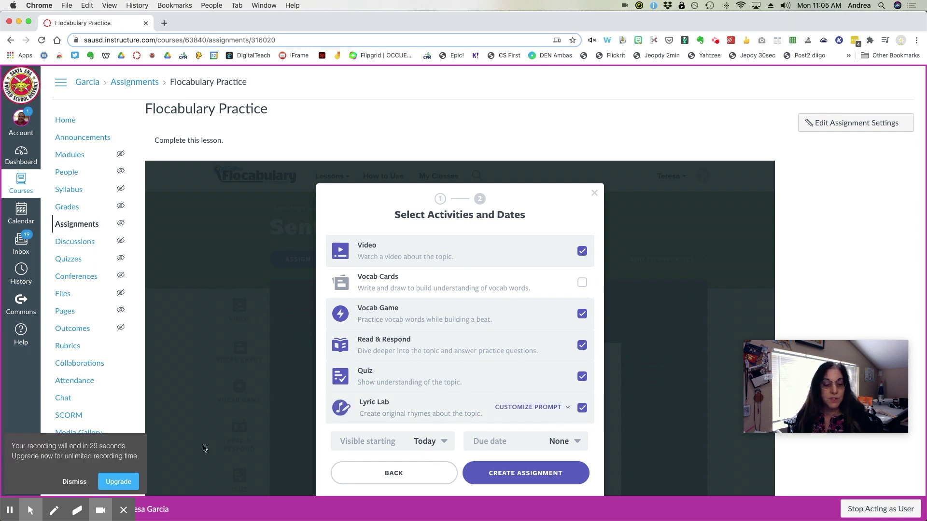
- Set the due date to November 18 and create the assignment
click(561, 443)
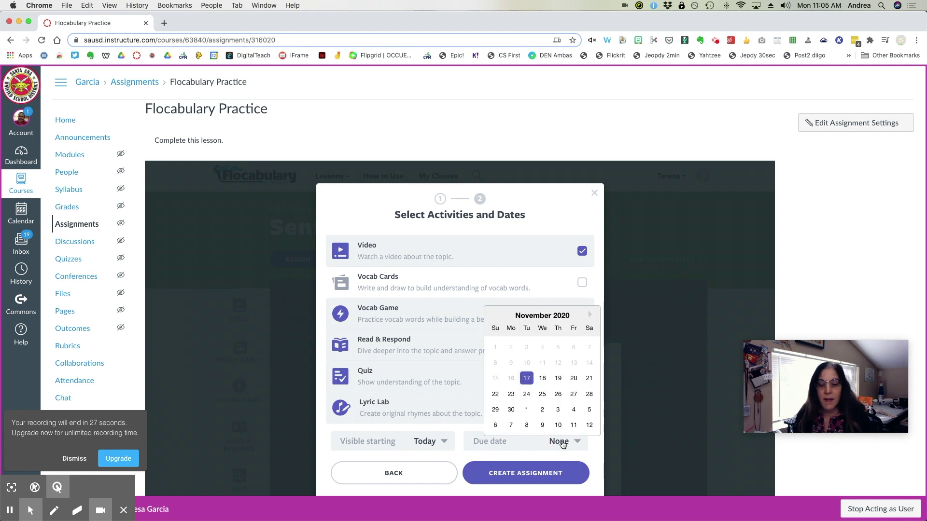
click(542, 378)
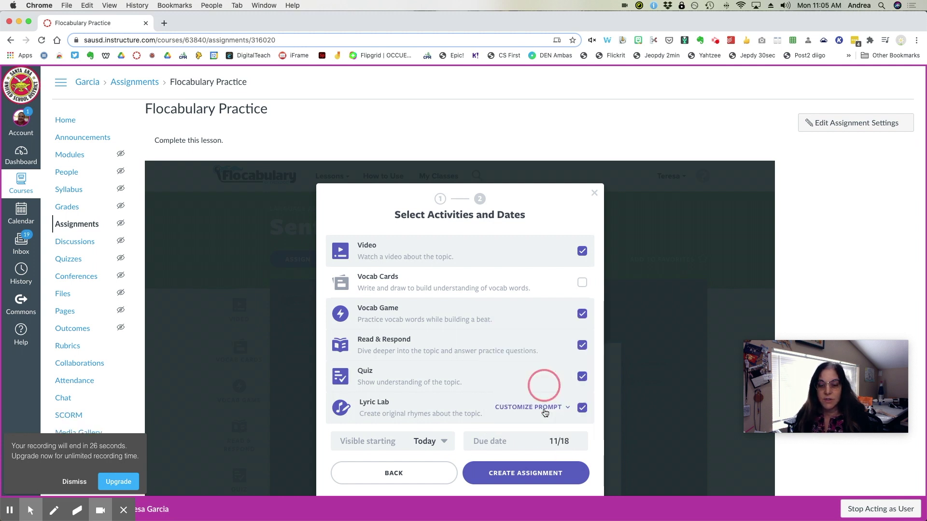
click(531, 477)
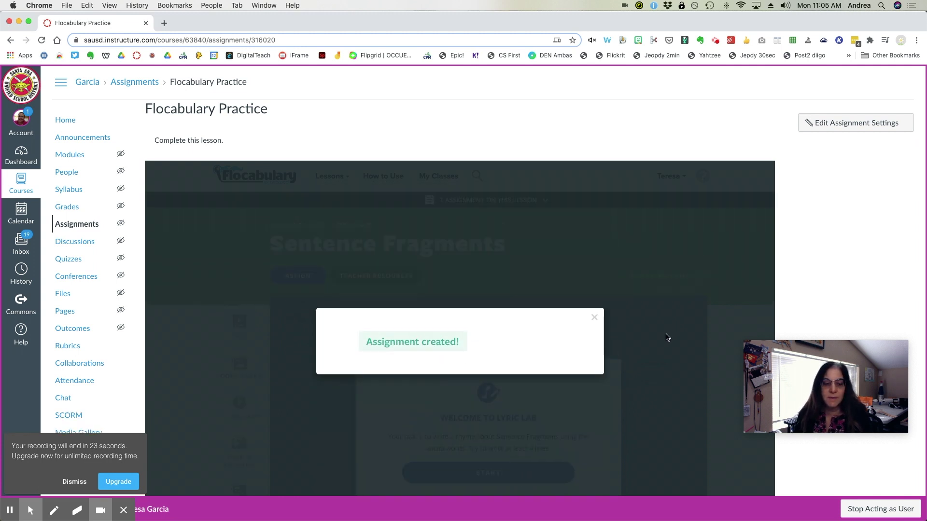
click(595, 319)
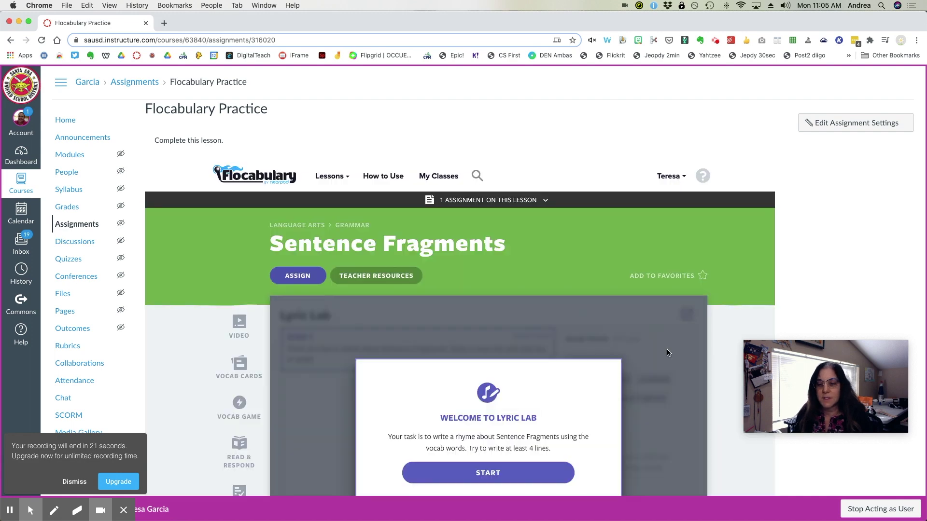
scroll(694, 401, down, 8)
scroll(694, 400, up, 5)
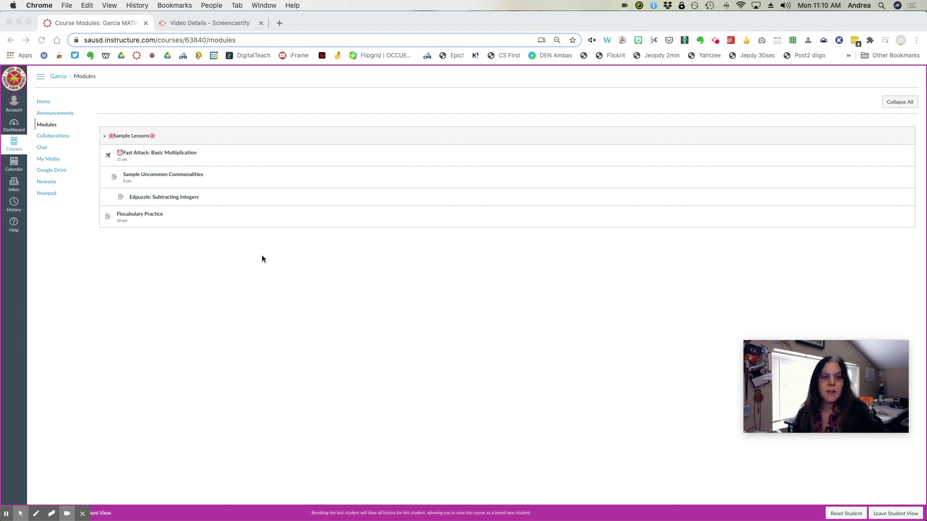
- Open the Flocabulary Practice assignment as the student and go to Flocabulary's Join a Class page
click(144, 215)
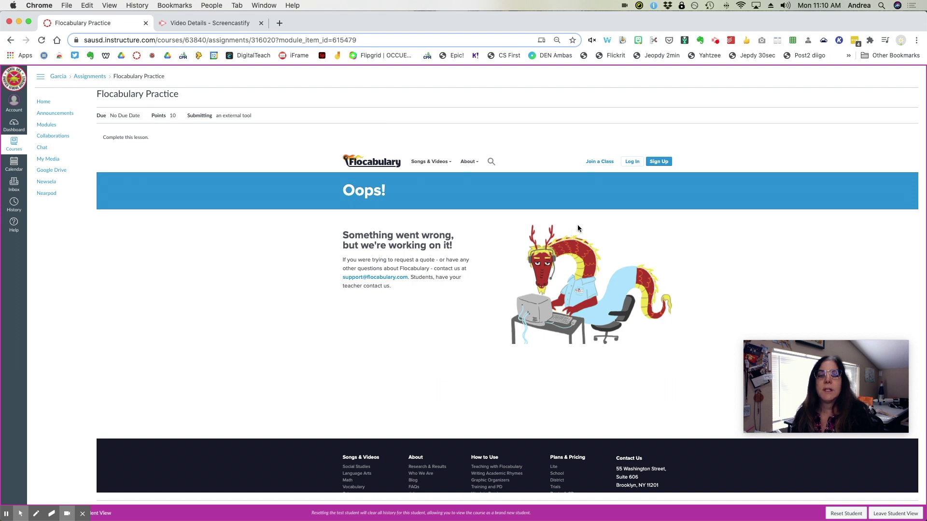
click(597, 162)
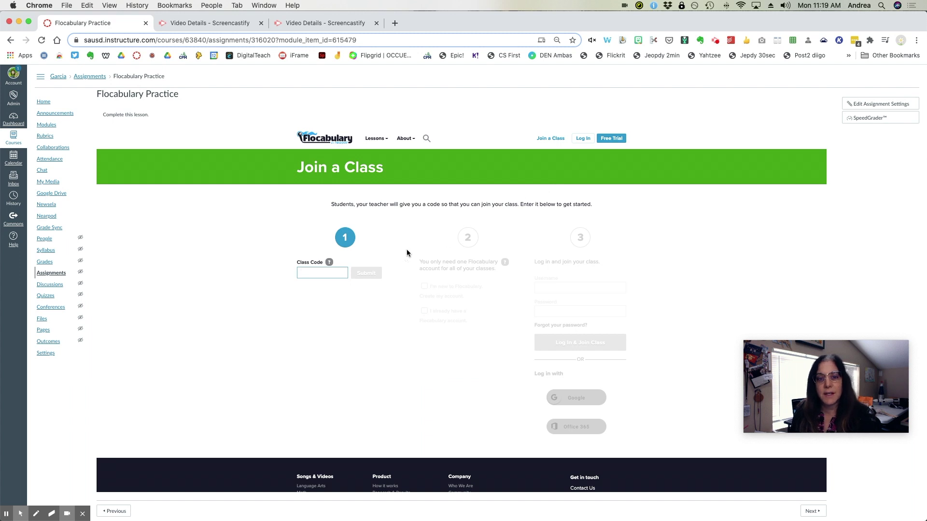
- Paste and submit the class code, mark an existing Flocabulary account, and choose Google sign-in
click(309, 275)
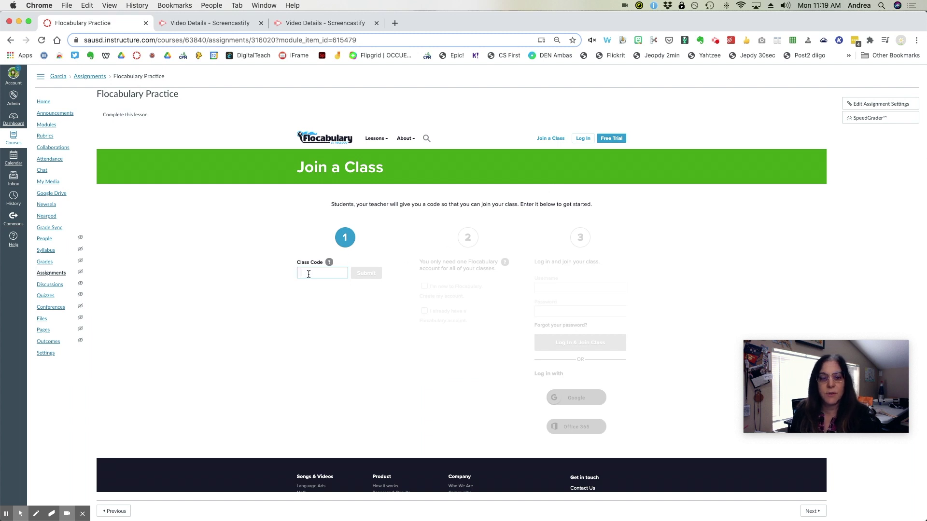
right_click(309, 274)
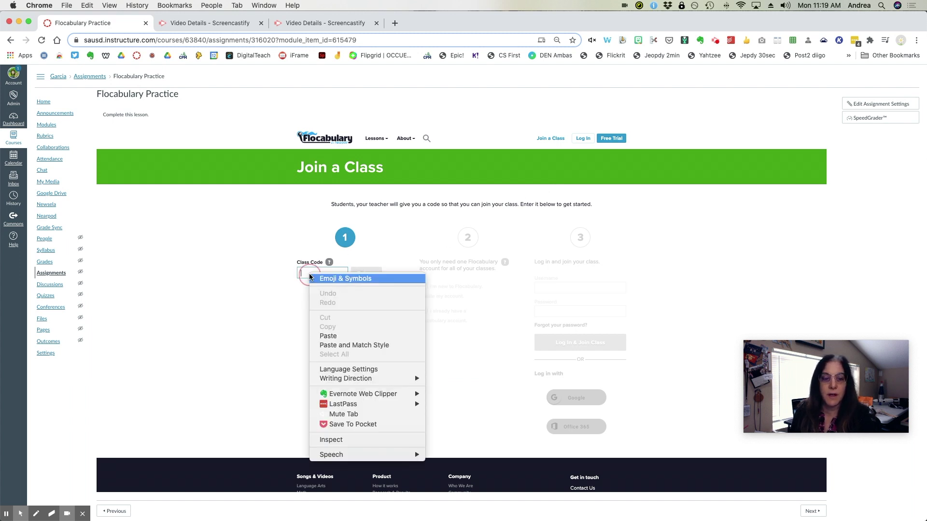
click(343, 336)
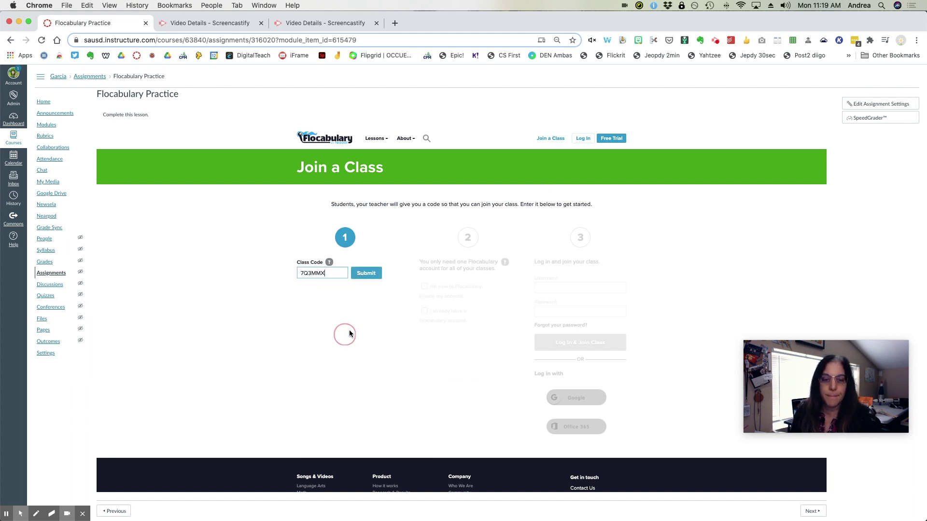
click(366, 274)
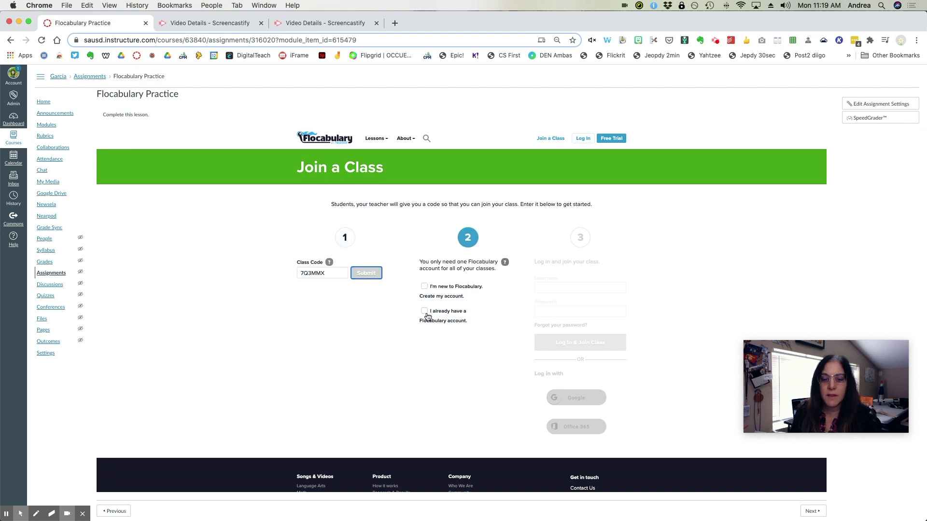
click(425, 313)
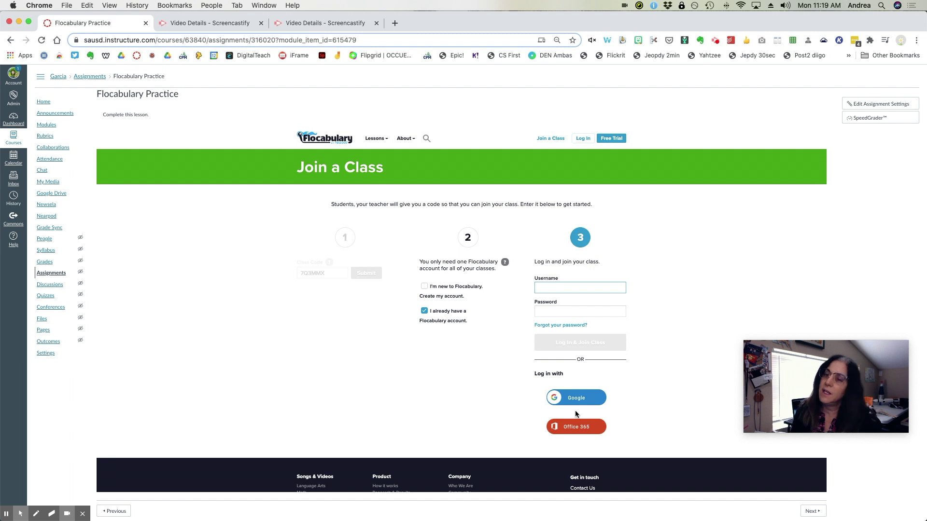
click(578, 398)
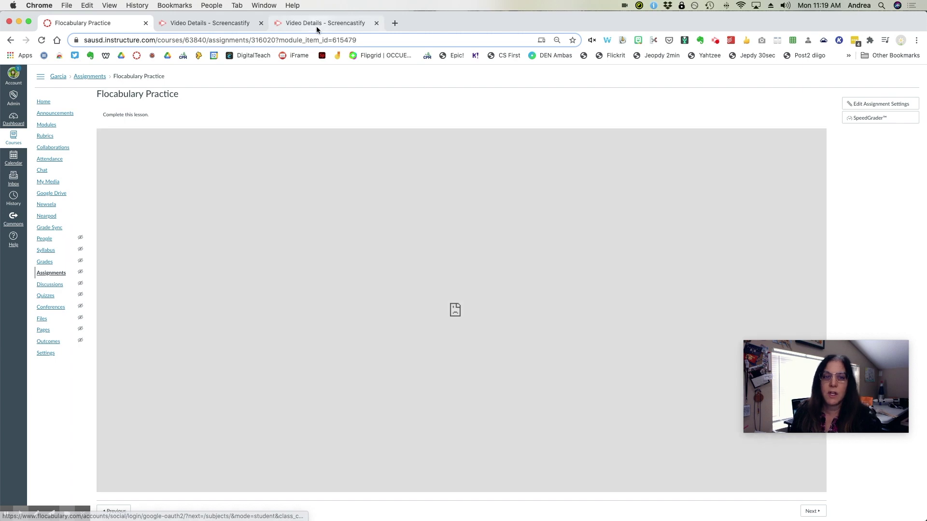
- Minimize the Screencastify recorder and bring the incognito Flaocab 2 window into view
click(318, 25)
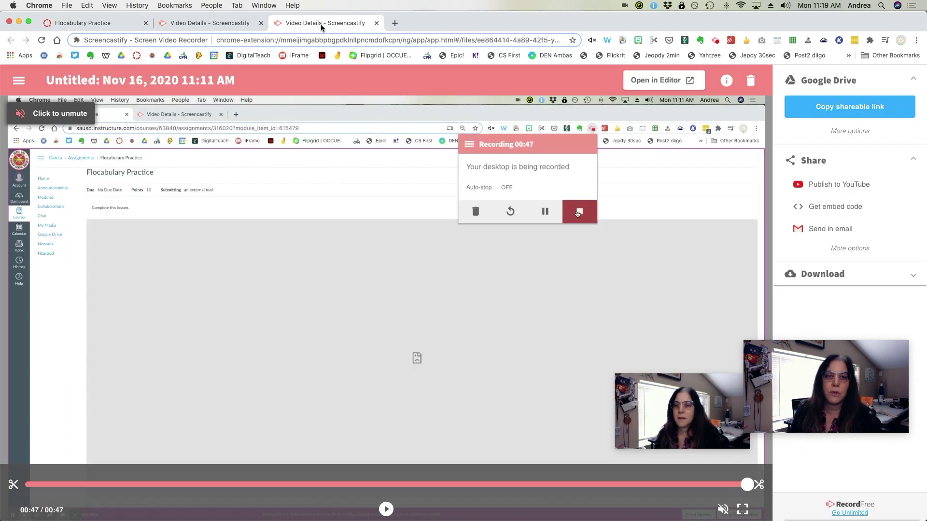
click(19, 23)
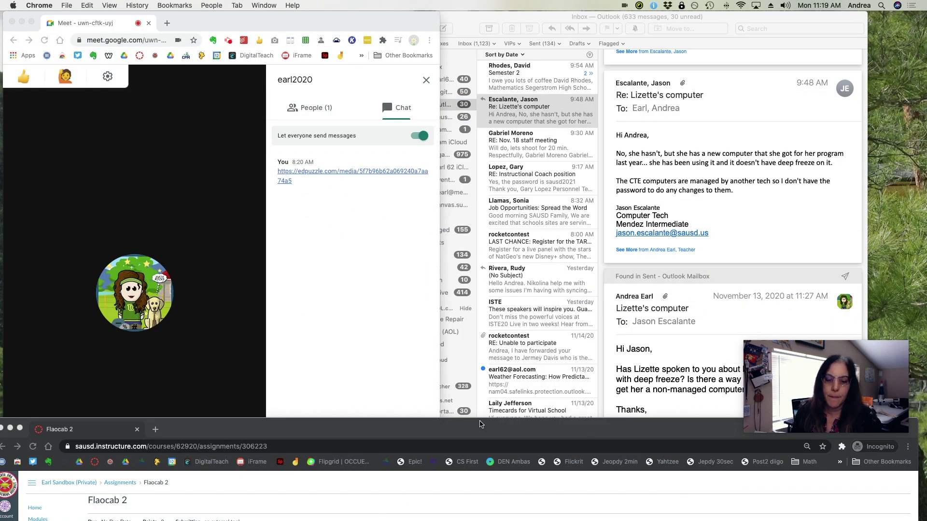
drag(480, 424, 469, 18)
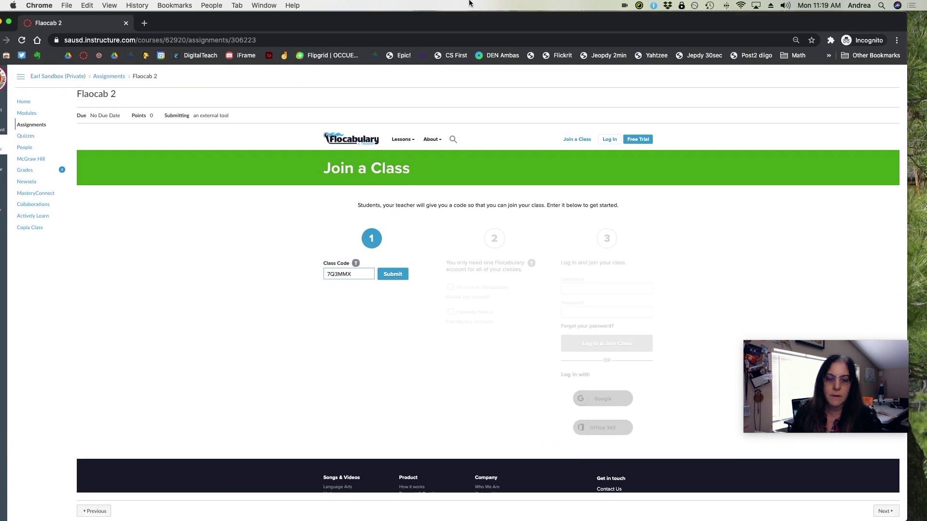
- Resubmit the class code, confirm an existing account, and sign in with Google
click(392, 278)
click(507, 327)
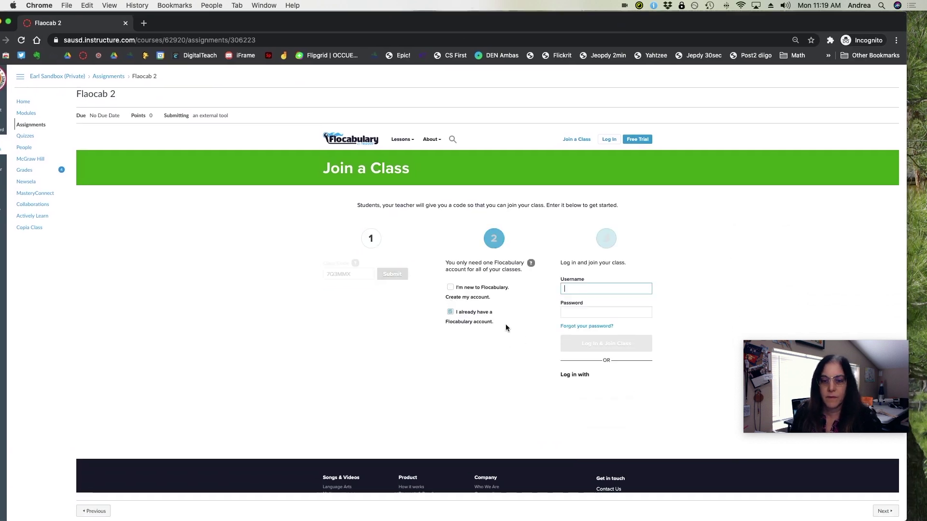
click(606, 399)
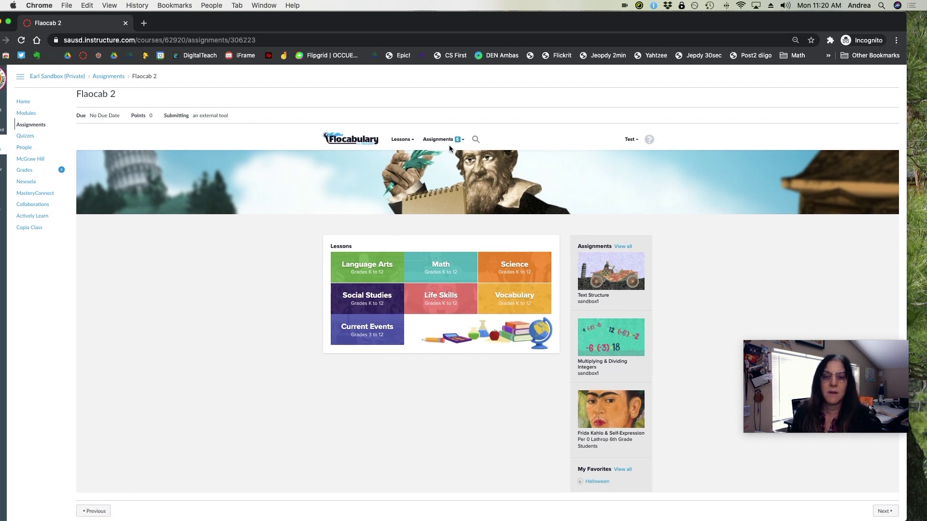
- Pick Text Structure from the Flocabulary Assignments menu and start it
mouse_move(440, 141)
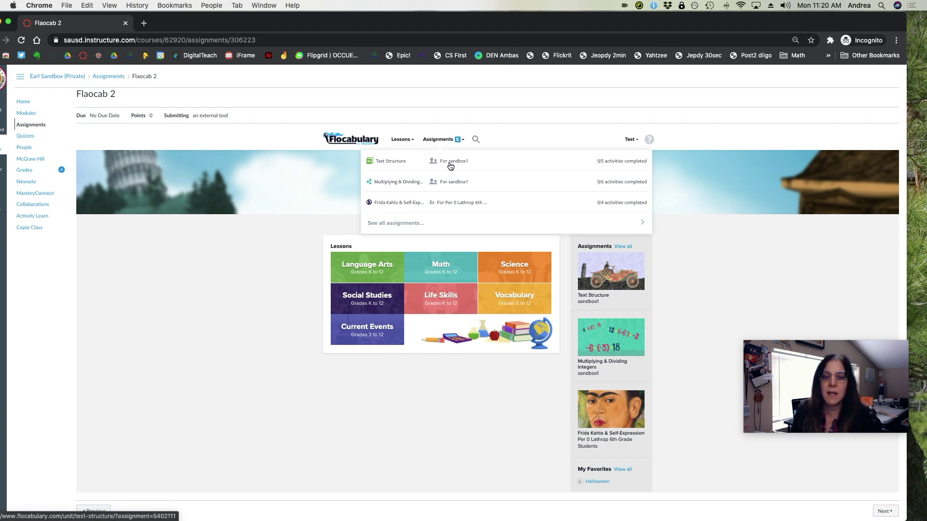
click(387, 164)
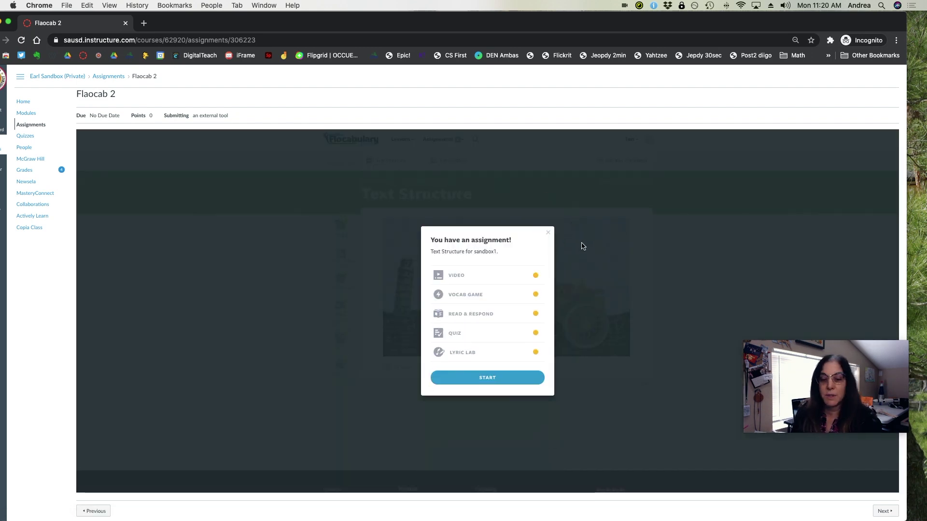
click(487, 378)
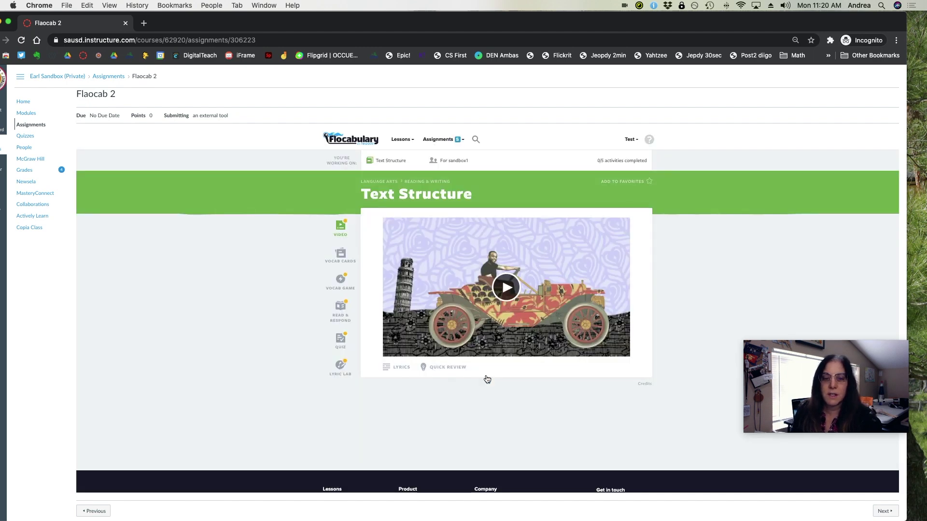
- Switch to the teacher's window showing the Flocabulary lesson w/ simple sentences assignment
mouse_move(498, 288)
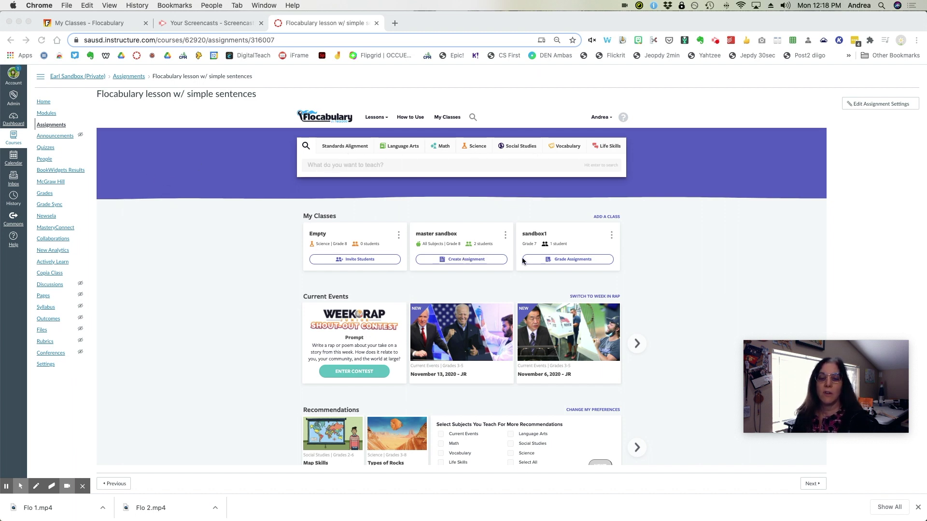
- Bring the teacher's browser forward and open Grade Assignments for the sandbox1 class
click(577, 258)
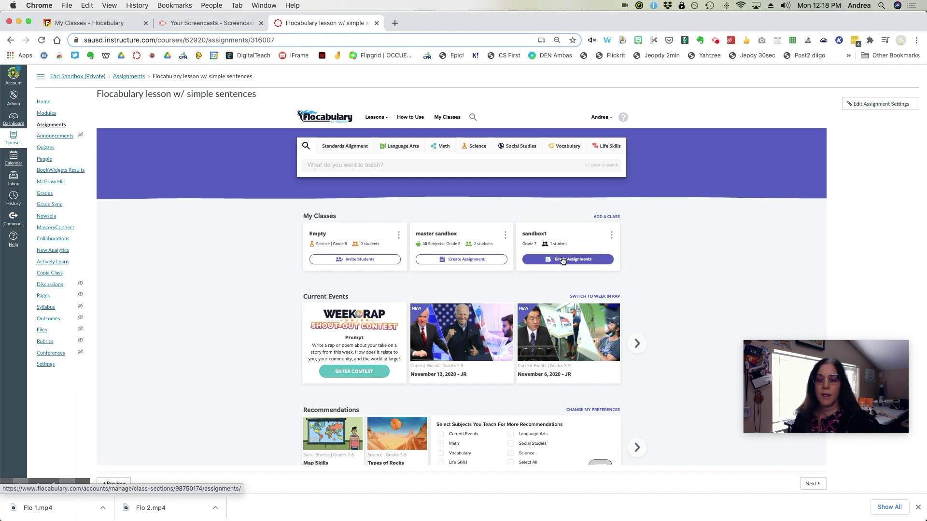
click(563, 261)
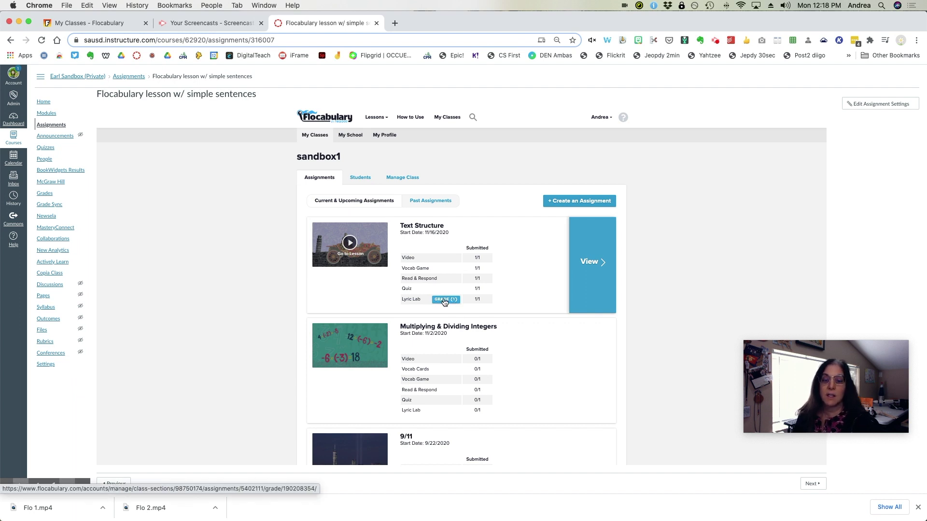
- View the Text Structure assignment's results for the test student
click(595, 263)
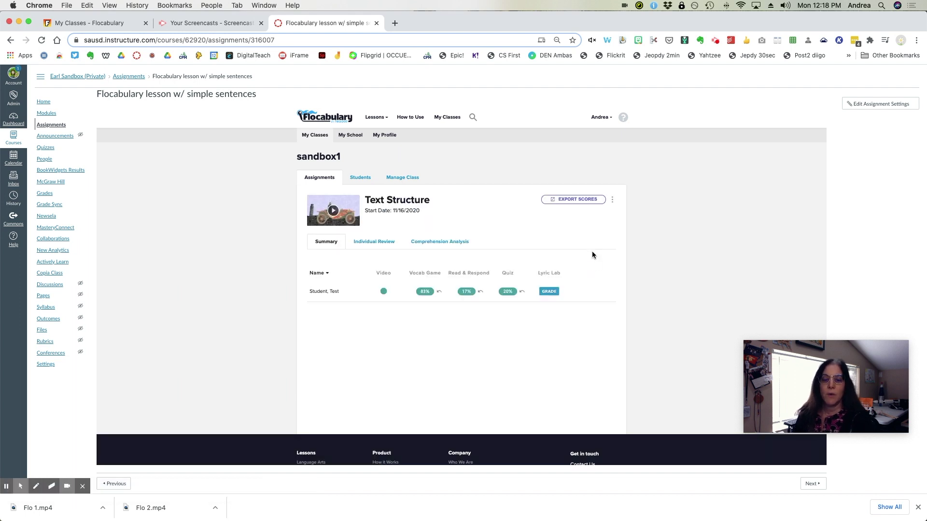